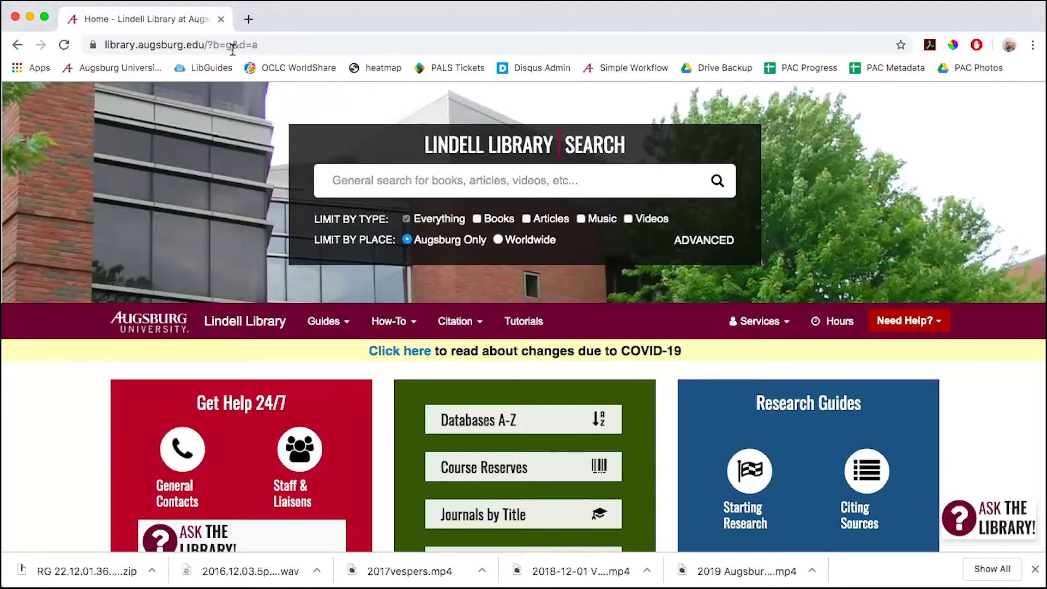
Step: Go to Google Scholar at scholar.google.com
{"action": "left_click_drag", "start_coordinate": [287, 45], "coordinate": [316, 47]}
{"action": "key", "text": "super+a"}
{"action": "type", "text": "scholar"}
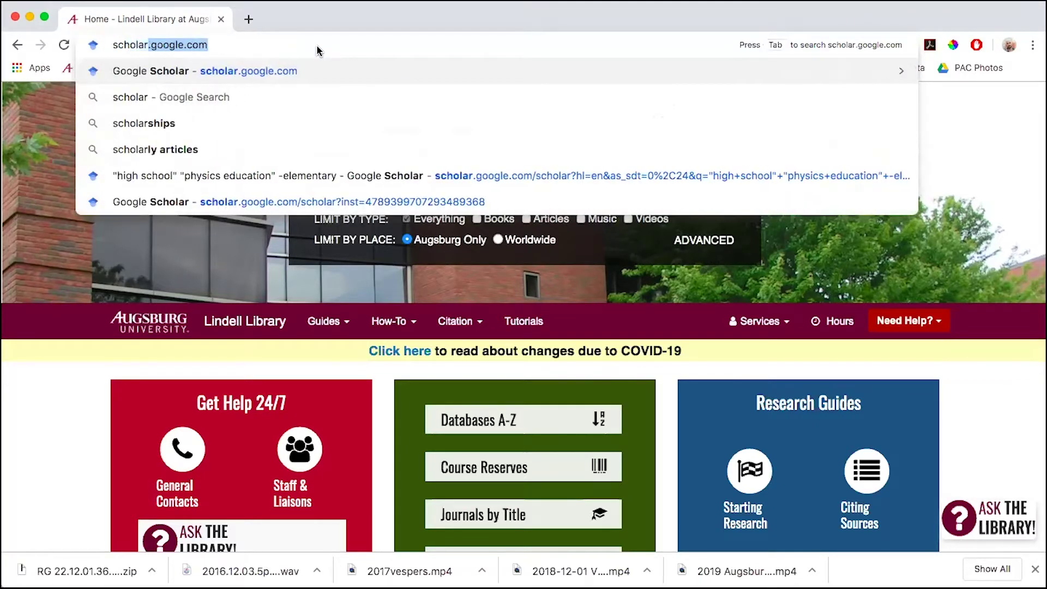
{"action": "key", "text": "BackSpace"}
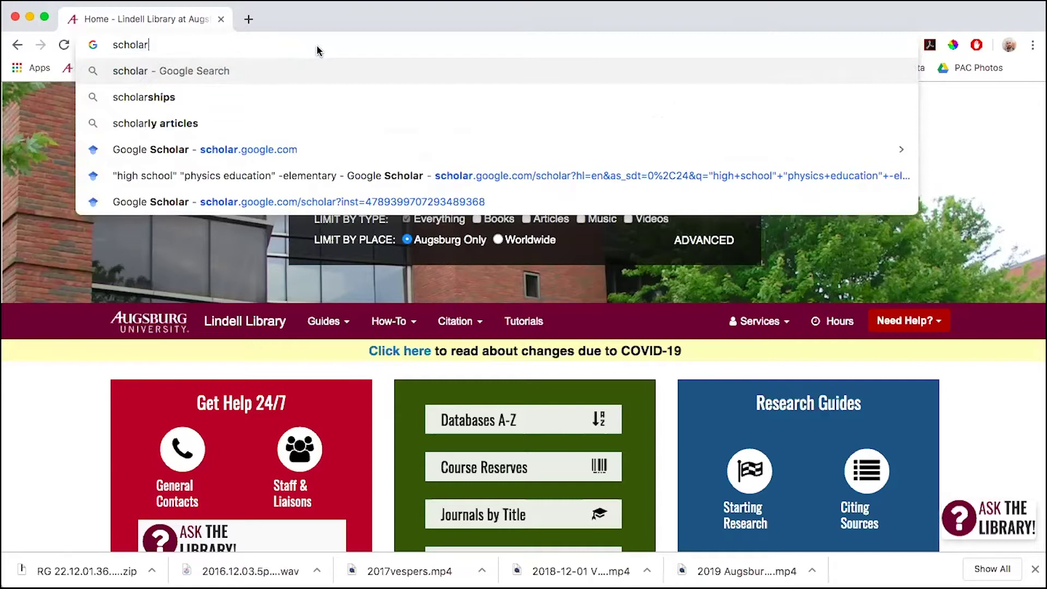
{"action": "type", "text": ".google.c"}
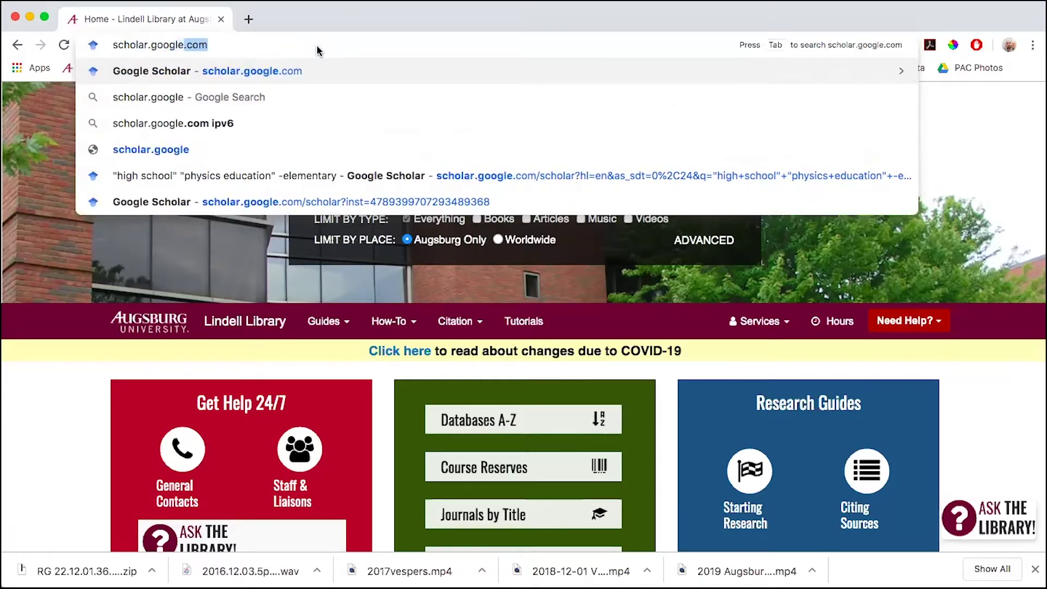
{"action": "type", "text": "om"}
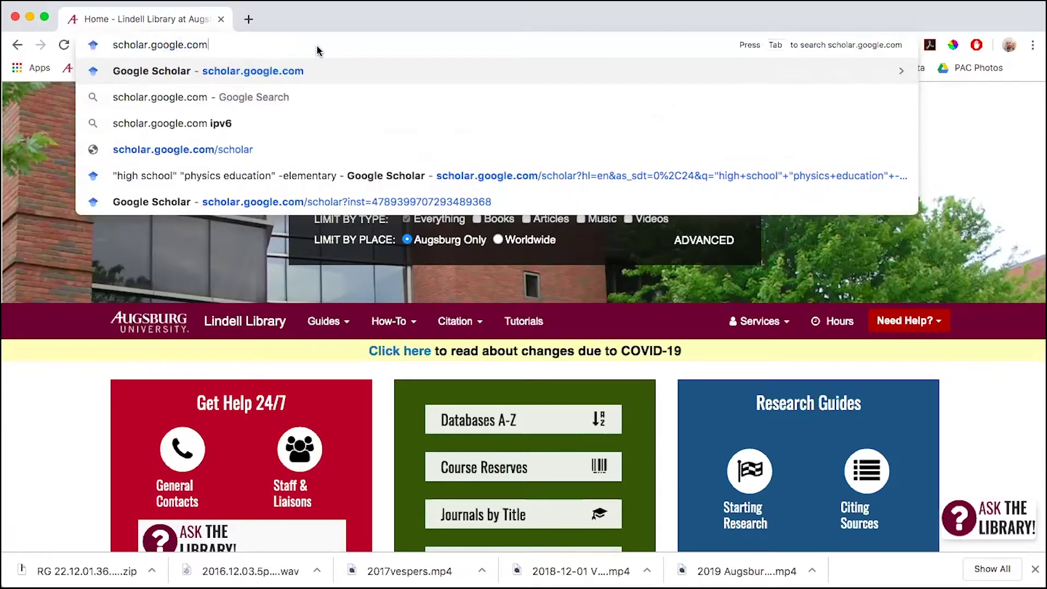
{"action": "key", "text": "Return"}
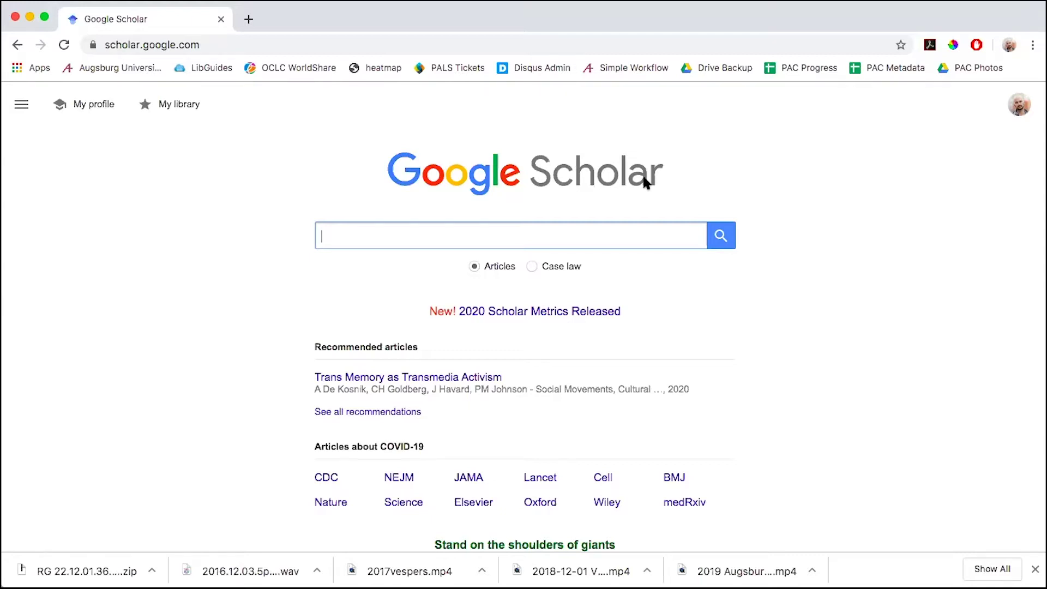
Step: Open the Lindell Library site alongside Google Scholar and find the Keywords Tutorial video on its tutorials page
{"action": "left_click", "coordinate": [249, 19]}
{"action": "type", "text": "lib"}
{"action": "key", "text": "Return"}
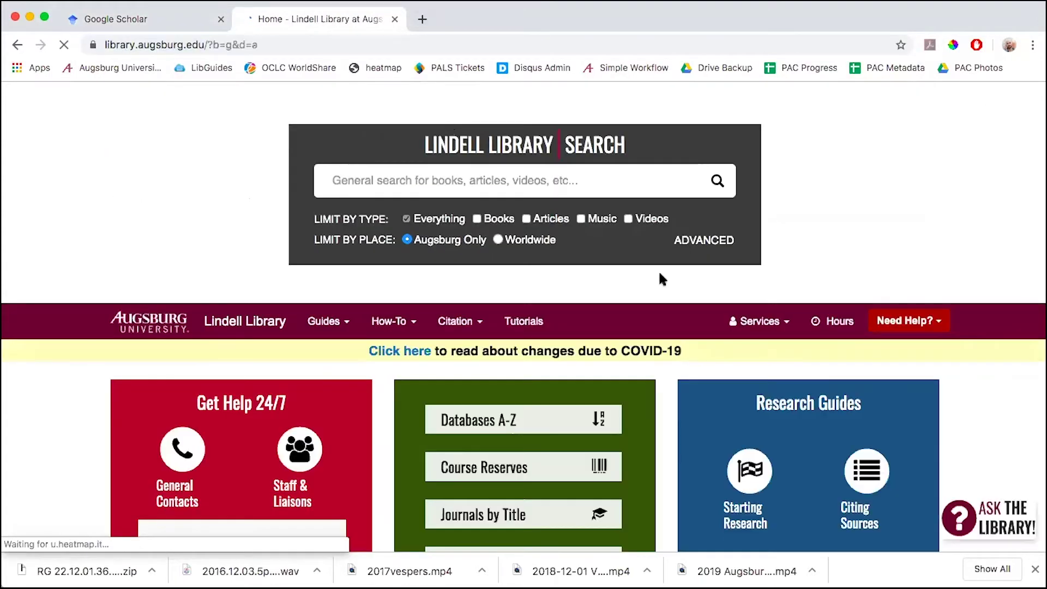
{"action": "left_click", "coordinate": [513, 323]}
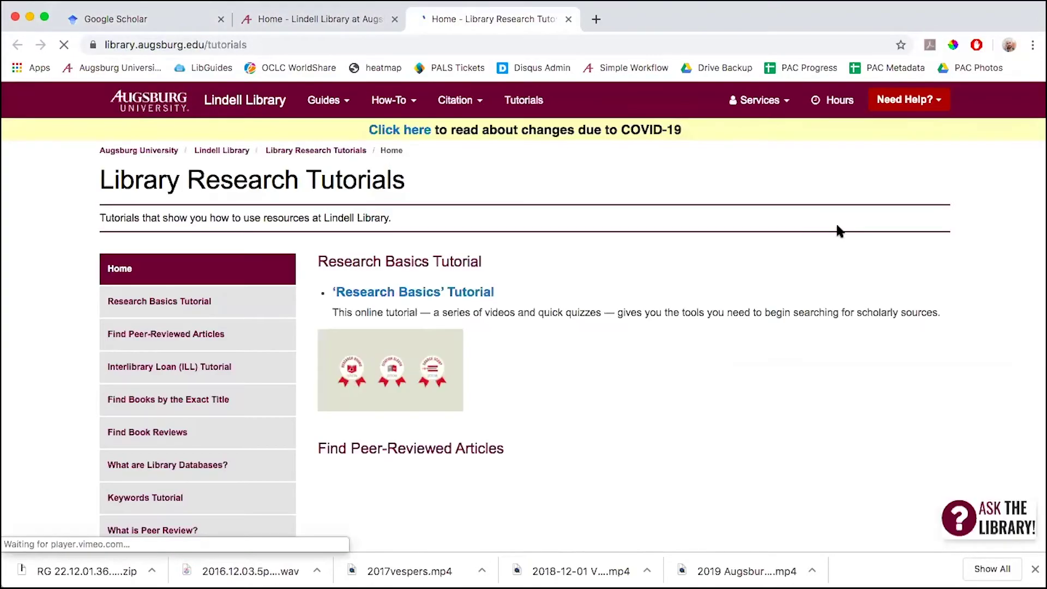
{"action": "scroll", "coordinate": [837, 227], "scroll_direction": "down", "scroll_amount": 5}
{"action": "scroll", "coordinate": [866, 244], "scroll_direction": "down", "scroll_amount": 15}
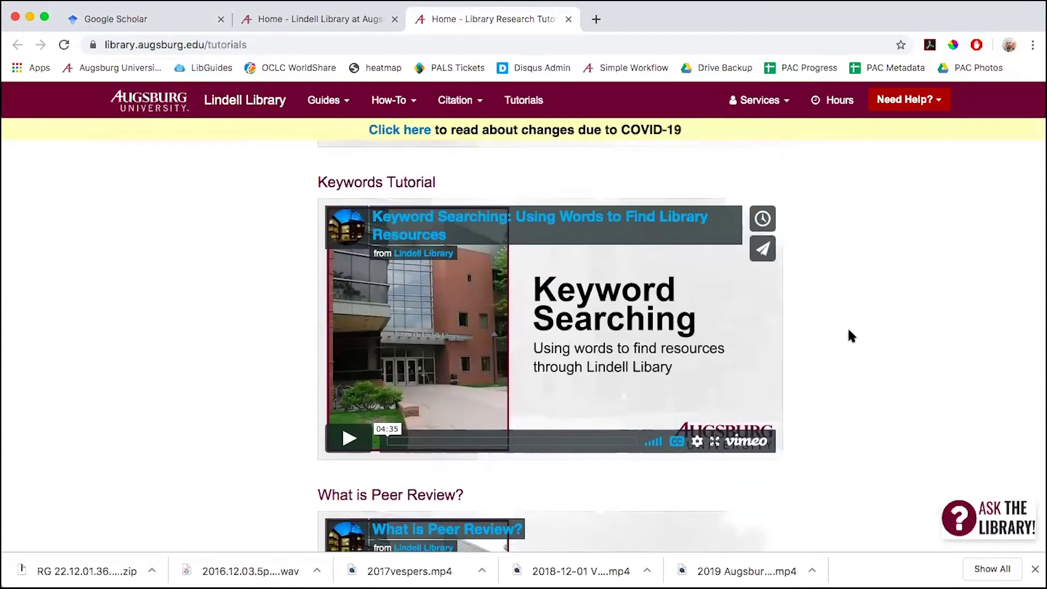
Step: Return to Google Scholar and enter the quoted phrase "elementary schools", then replace it with "women ceos"
{"action": "left_click", "coordinate": [141, 23]}
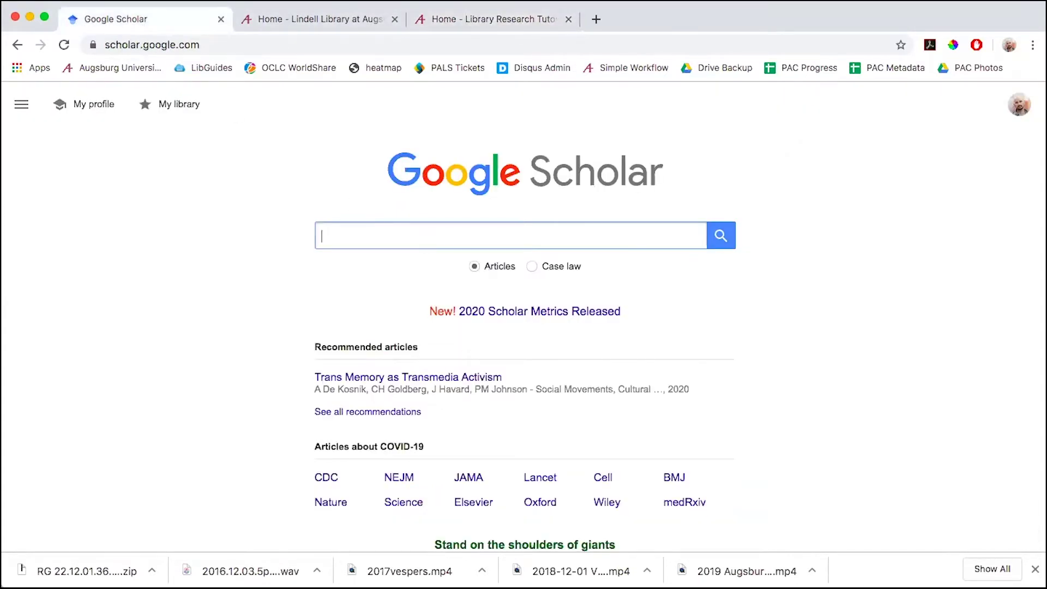
{"action": "type", "text": "\"elementary schoo"}
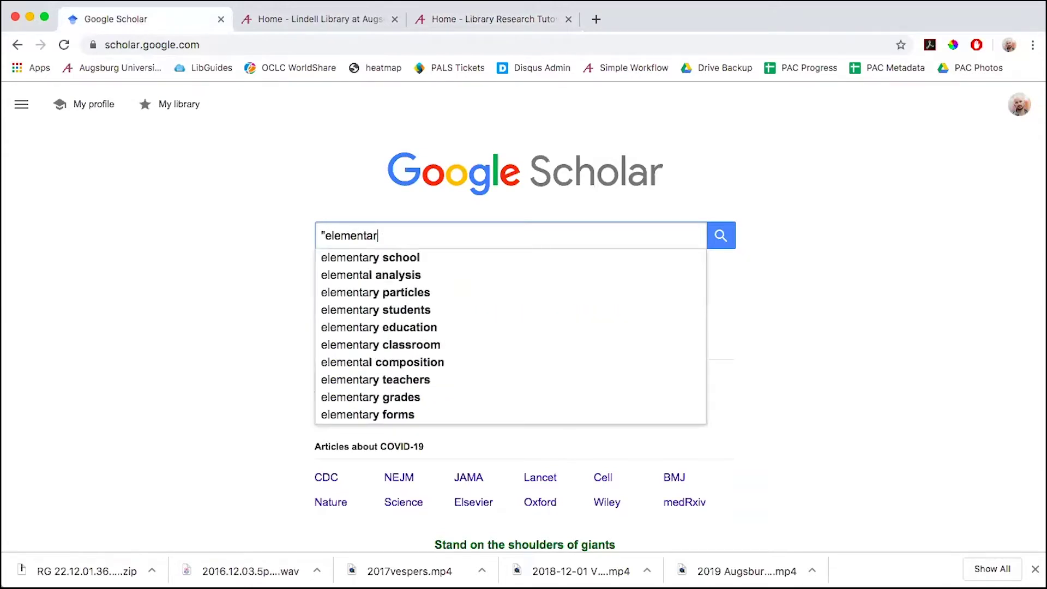
{"action": "type", "text": "ls\""}
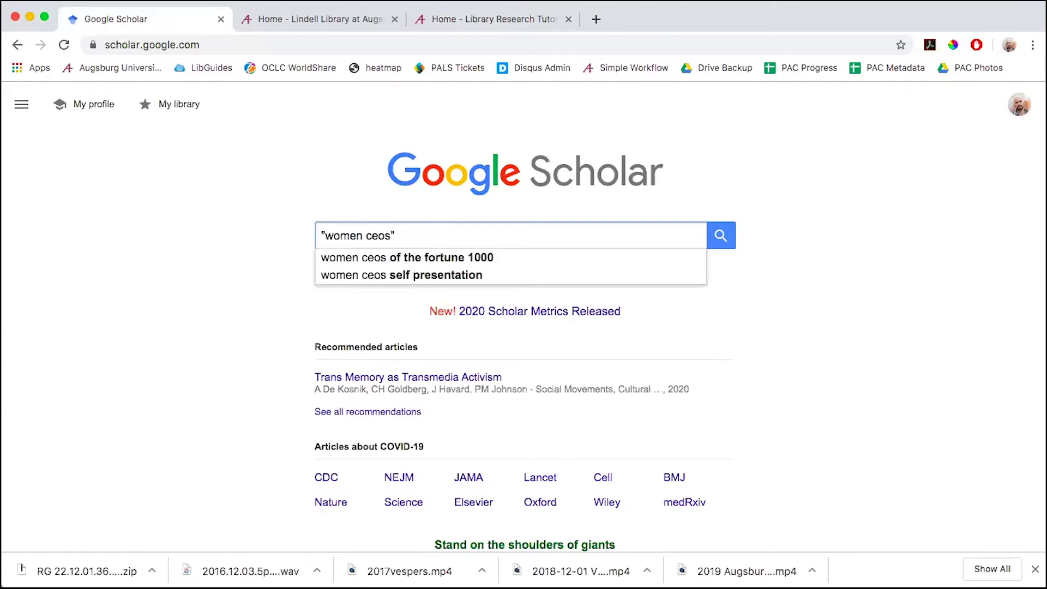
{"action": "left_click_drag", "start_coordinate": [325, 236], "coordinate": [388, 237]}
{"action": "left_click", "coordinate": [398, 235]}
Step: Add the keyword burnout to the query, replace it with success, and exclude marketing with -marketing
{"action": "type", "text": "burnout"}
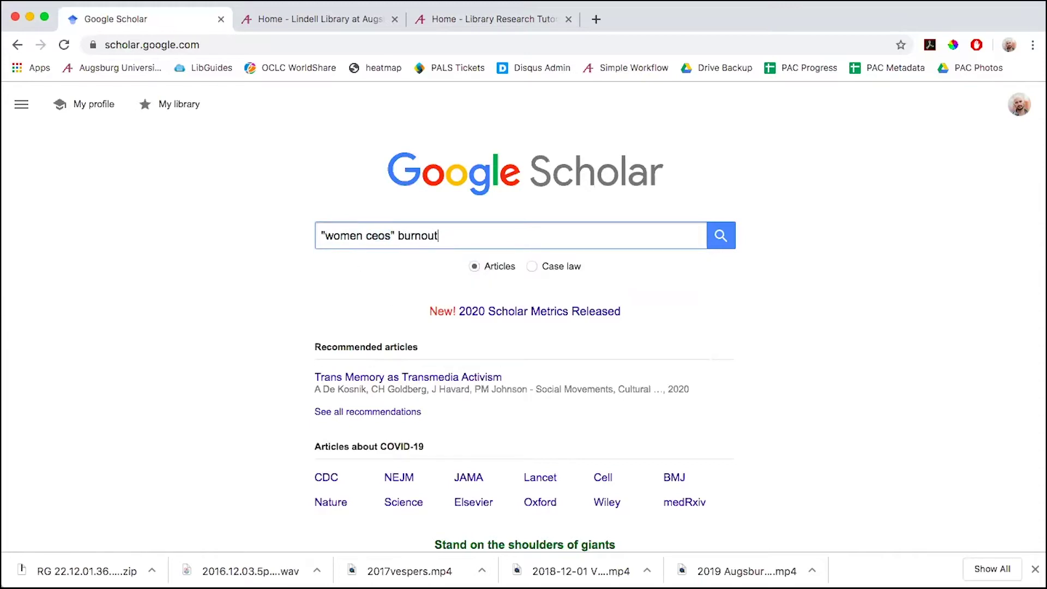
{"action": "left_click_drag", "start_coordinate": [398, 238], "coordinate": [441, 239]}
{"action": "type", "text": "success"}
{"action": "type", "text": "marketing"}
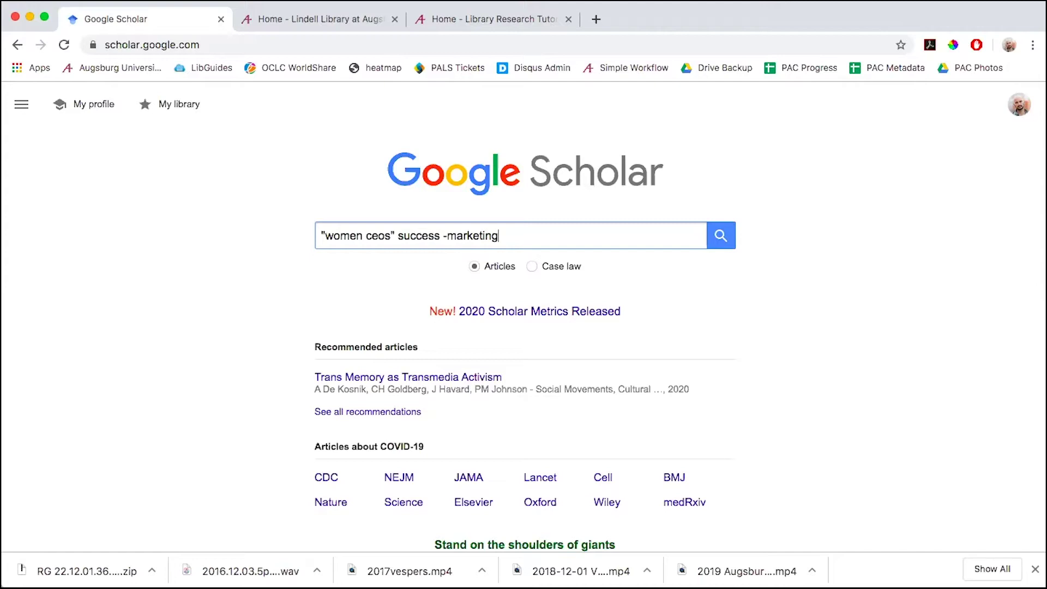
Step: Run the Scholar search and limit the articles to those published since 2016
{"action": "left_click", "coordinate": [725, 244]}
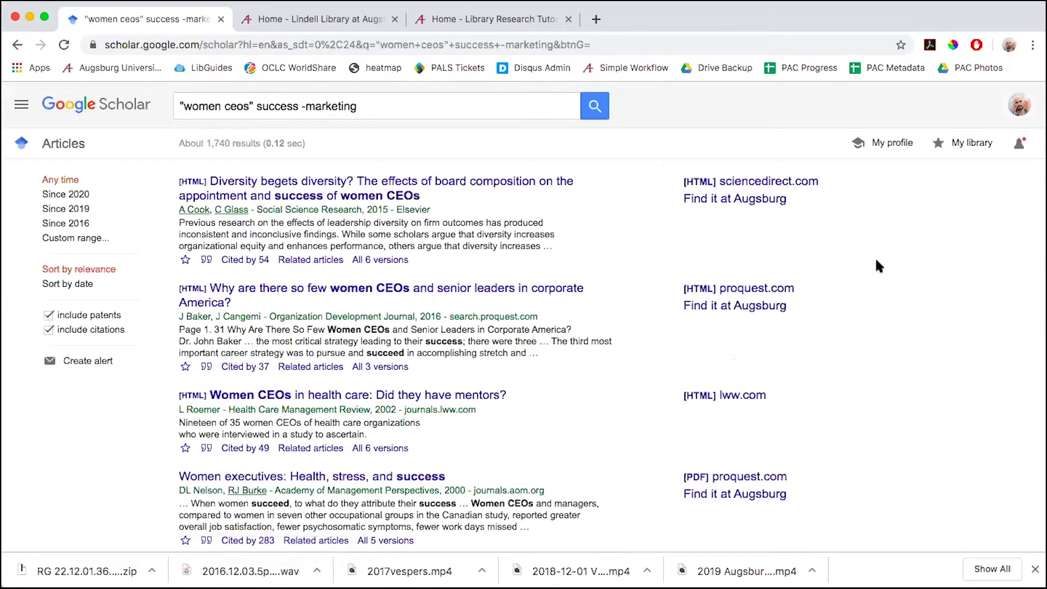
{"action": "left_click", "coordinate": [66, 225]}
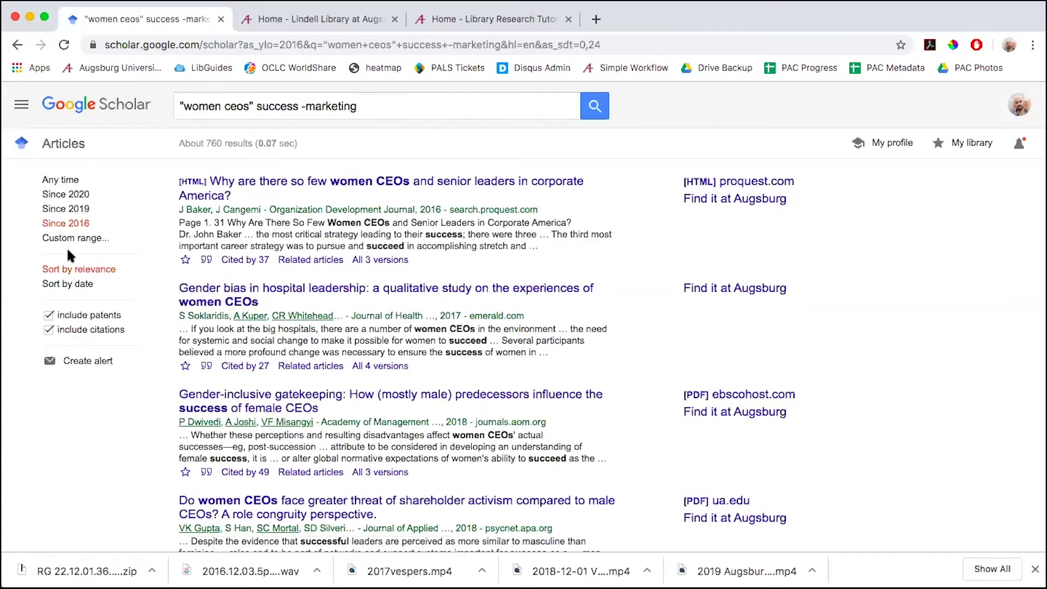
{"action": "scroll", "coordinate": [872, 263], "scroll_direction": "down", "scroll_amount": 1}
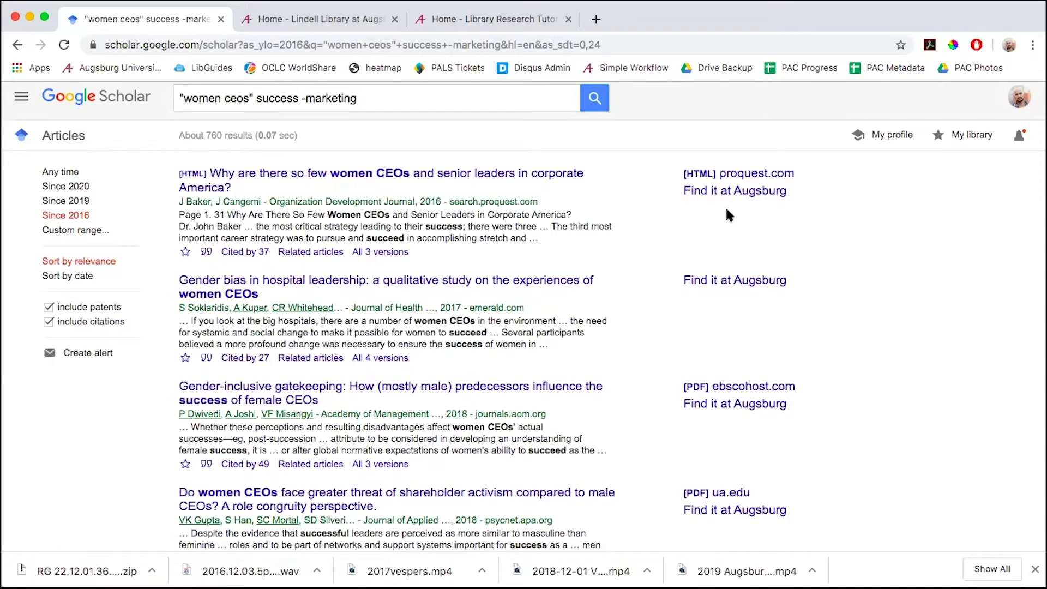
Step: Search for "augsburg" in the Scholar library links settings and return to the article results
{"action": "left_click", "coordinate": [22, 104]}
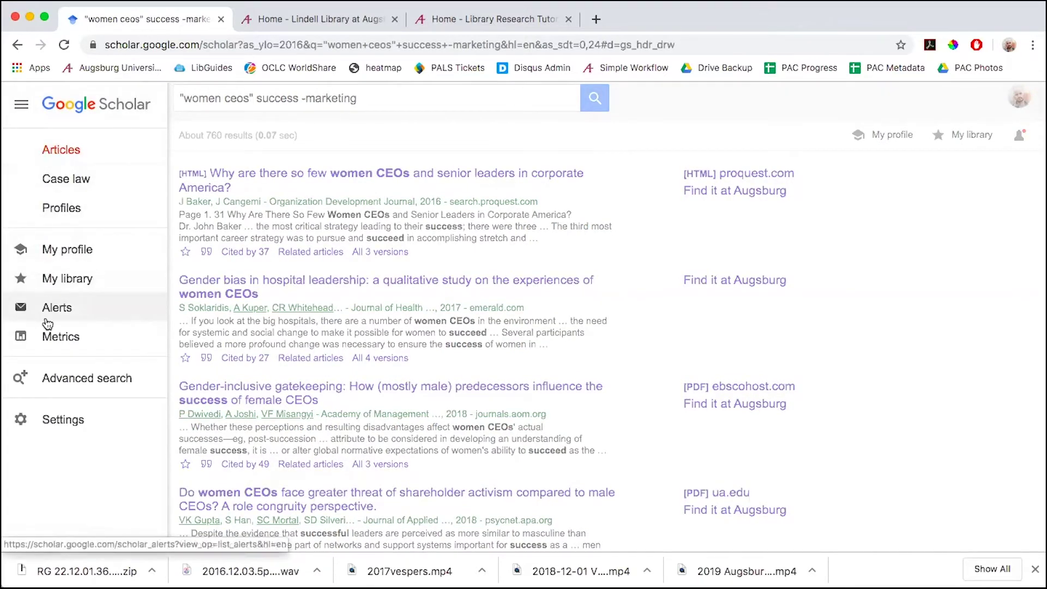
{"action": "left_click", "coordinate": [58, 422]}
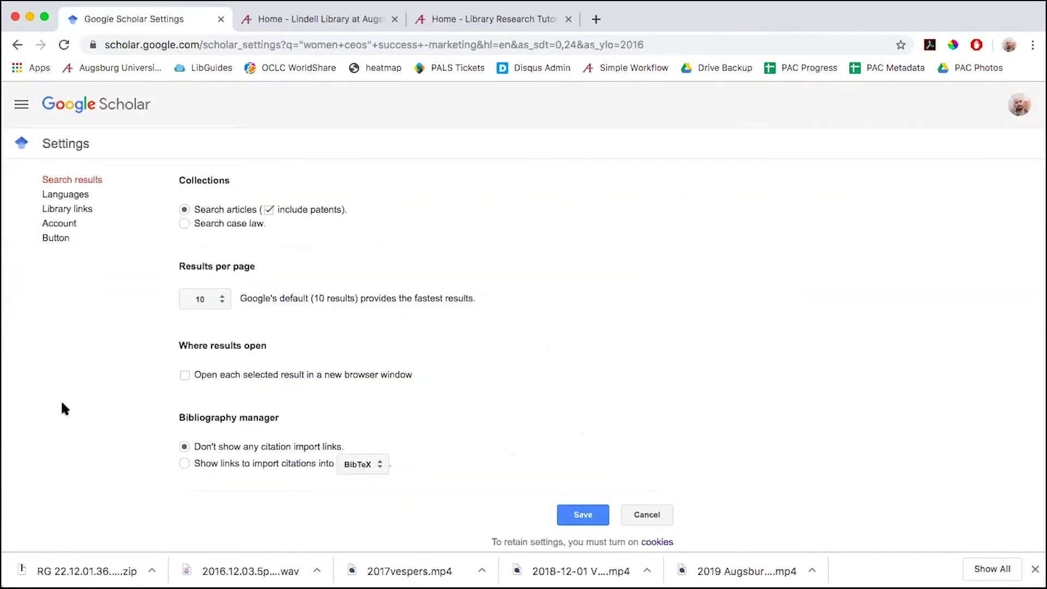
{"action": "left_click", "coordinate": [68, 209]}
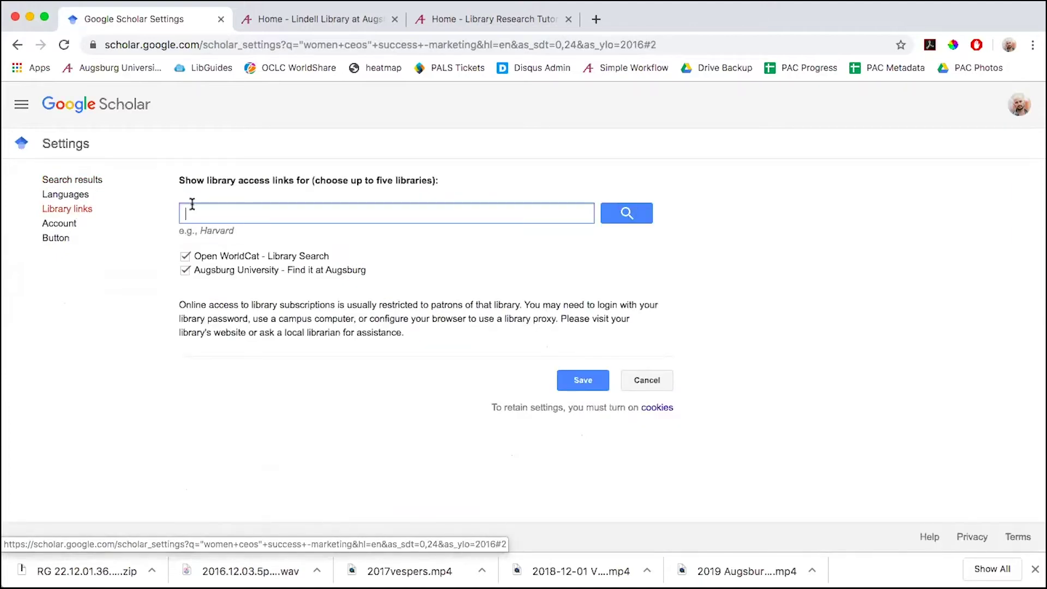
{"action": "type", "text": "augsburg"}
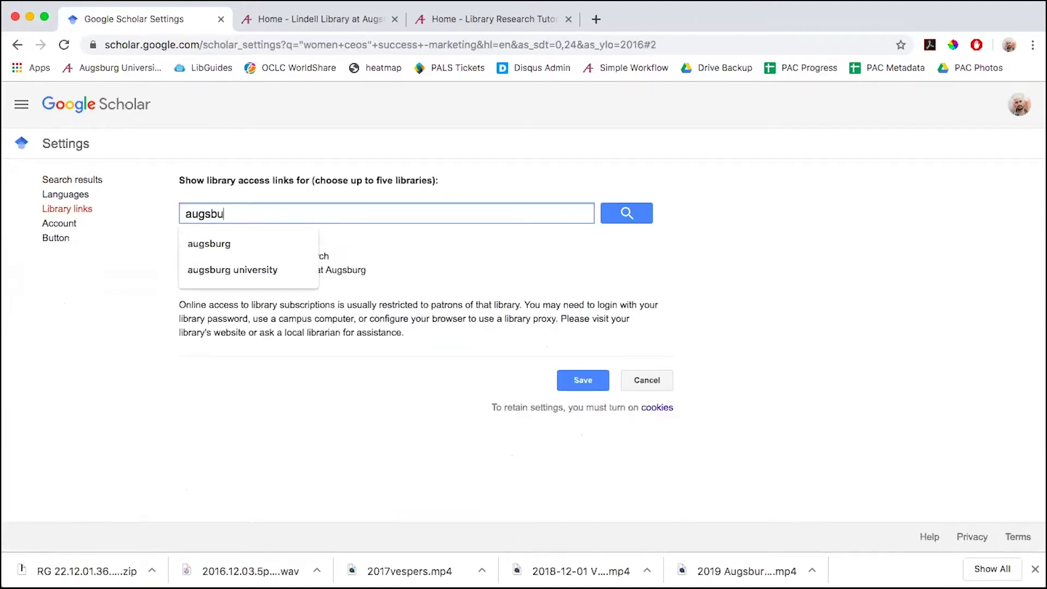
{"action": "key", "text": "Return"}
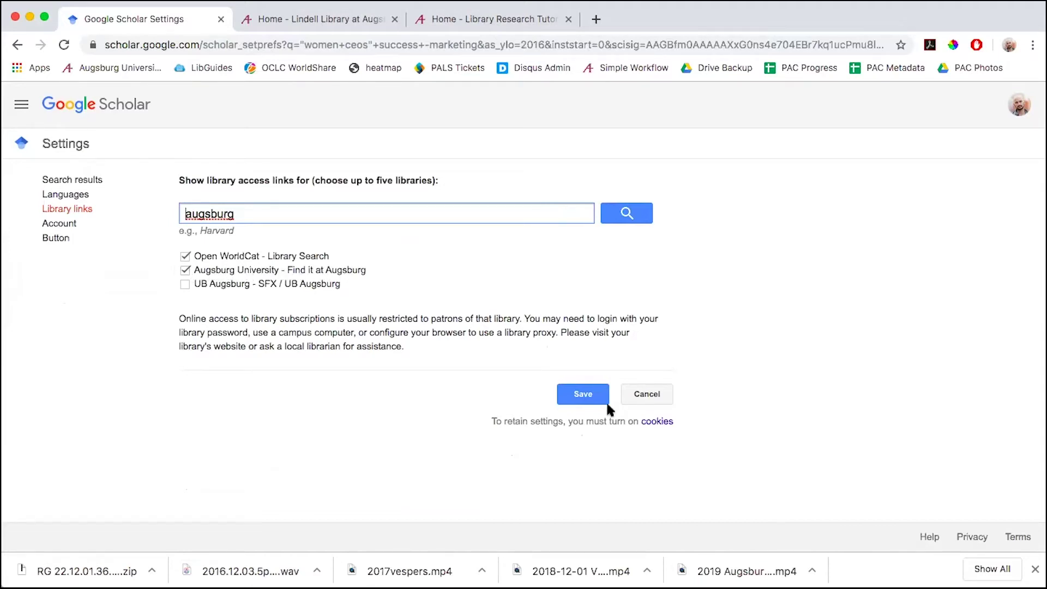
{"action": "left_click", "coordinate": [17, 45]}
{"action": "left_click", "coordinate": [17, 45]}
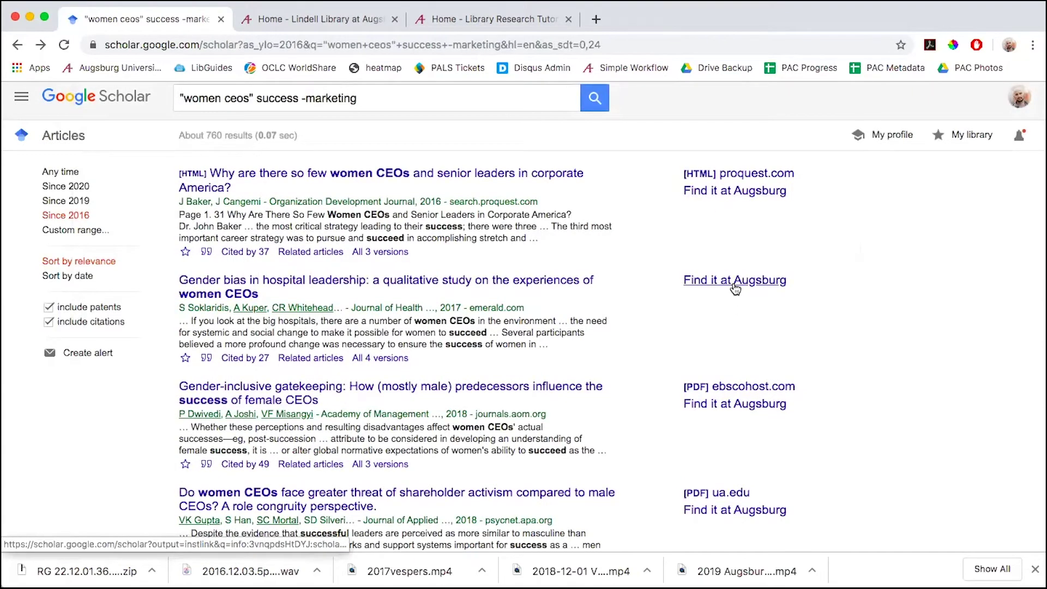
Step: Open the full text of "Gender bias in hospital leadership" through Find it at Augsburg, logging in to AugNet and agreeing to the usage terms
{"action": "scroll", "coordinate": [886, 263], "scroll_direction": "down", "scroll_amount": 1}
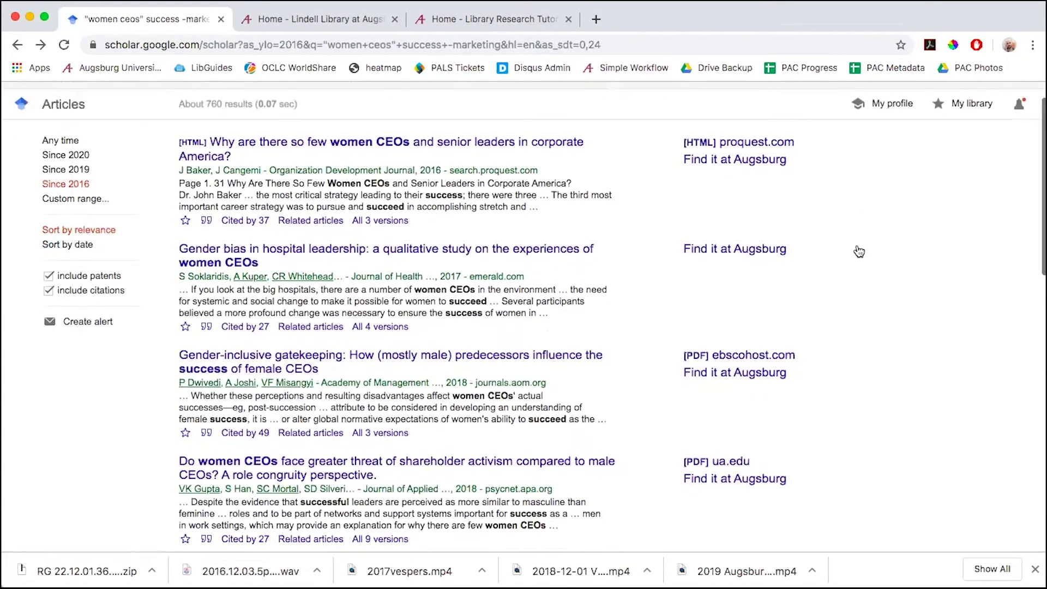
{"action": "left_click", "coordinate": [718, 254]}
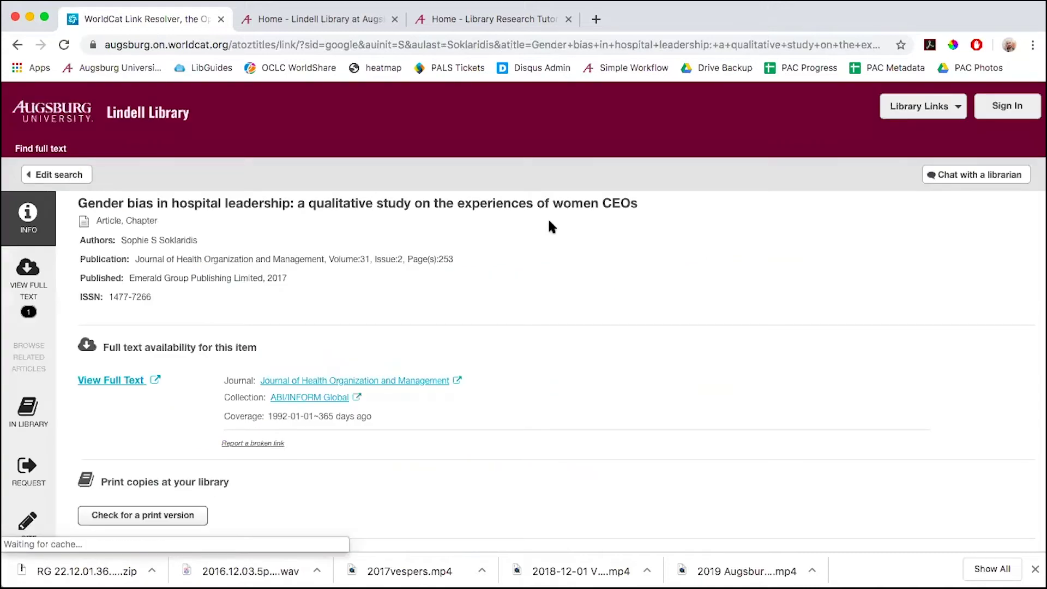
{"action": "scroll", "coordinate": [551, 226], "scroll_direction": "down", "scroll_amount": 2}
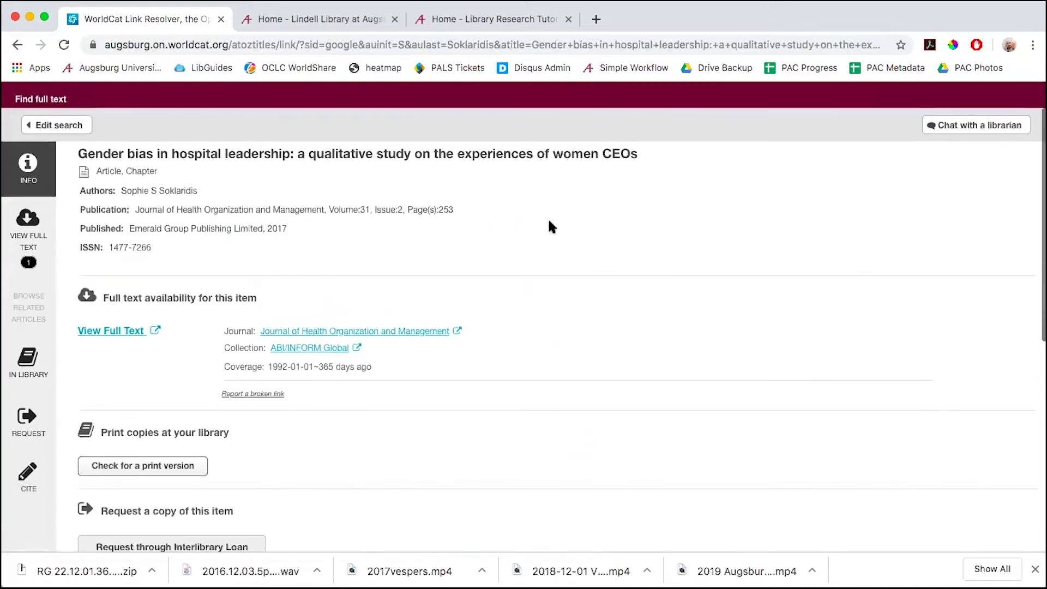
{"action": "left_click", "coordinate": [111, 332]}
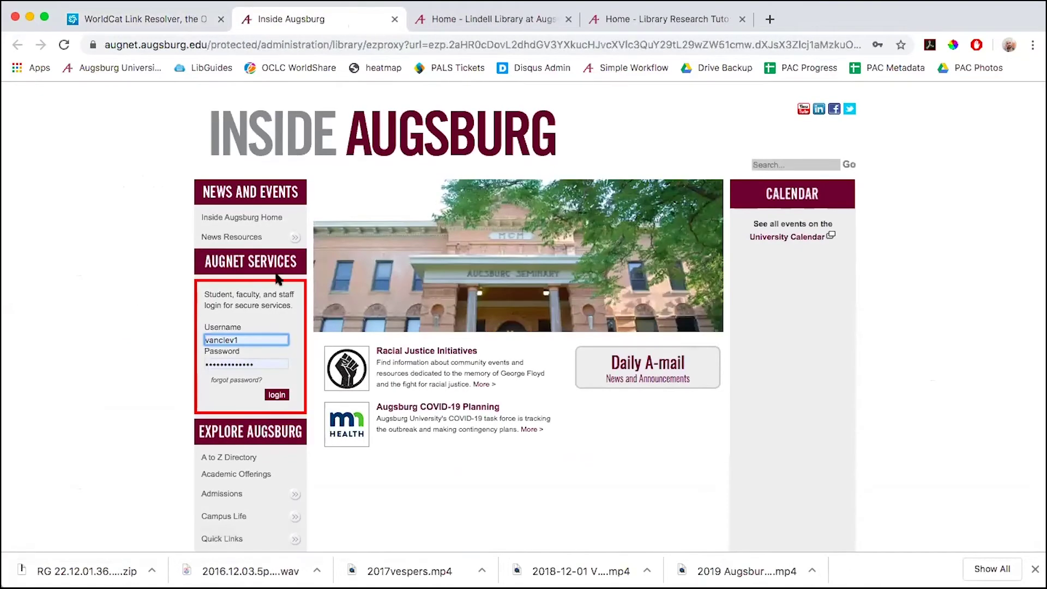
{"action": "left_click", "coordinate": [279, 395]}
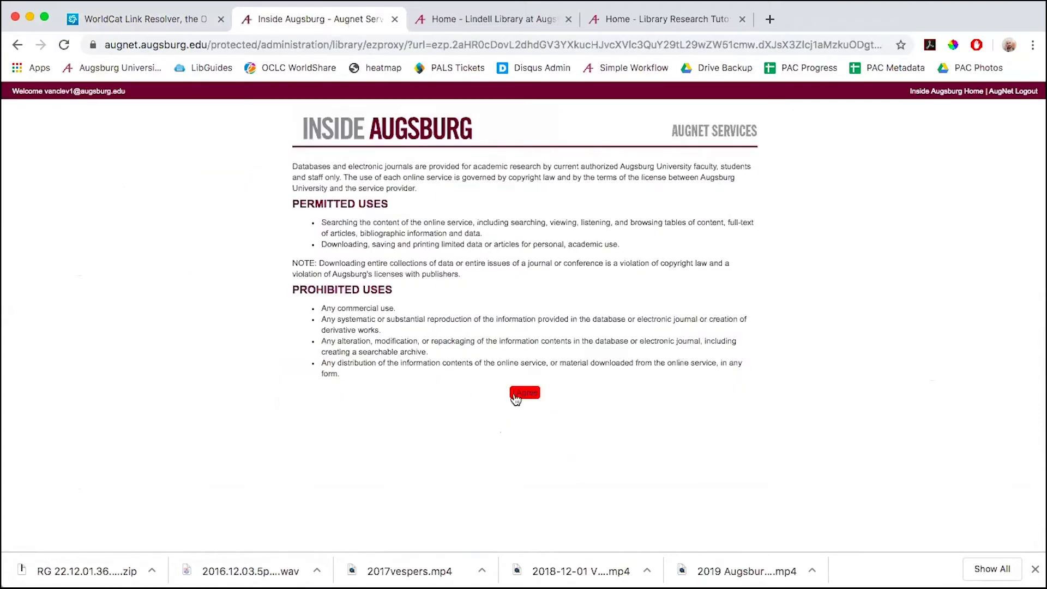
{"action": "left_click", "coordinate": [523, 394]}
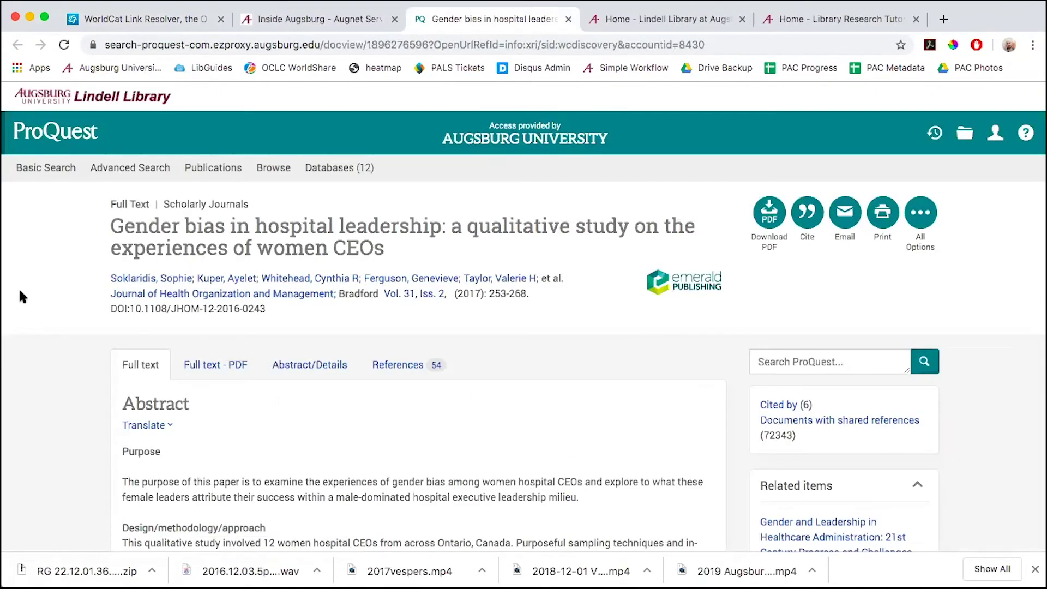
Step: Open the Available at Augsburg record for "Women CEOs in New Zealand: where are you?" from the Scholar results
{"action": "scroll", "coordinate": [91, 247], "scroll_direction": "down", "scroll_amount": 1}
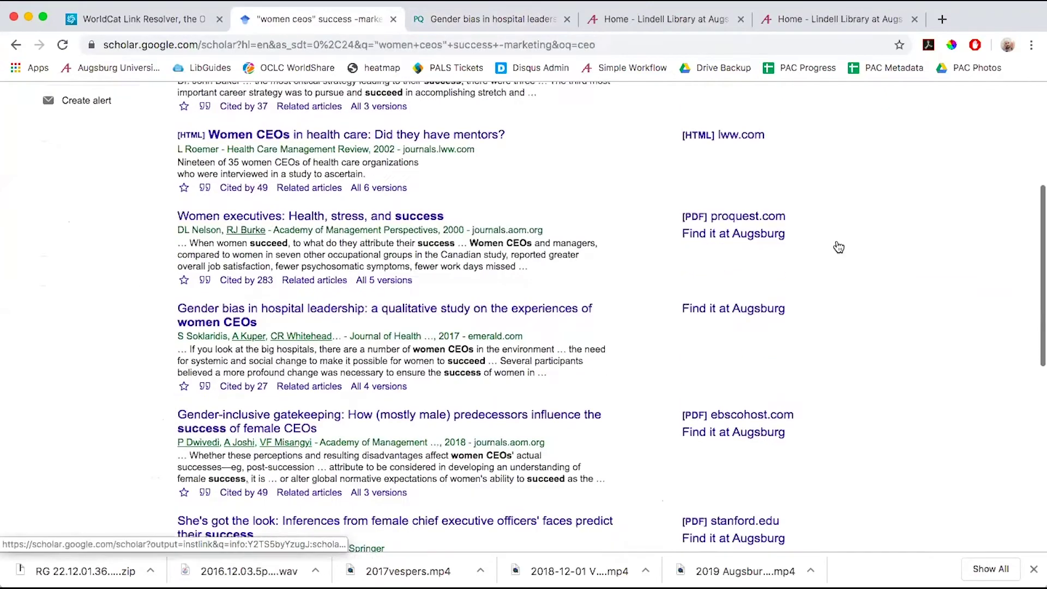
{"action": "scroll", "coordinate": [837, 243], "scroll_direction": "down", "scroll_amount": 5}
{"action": "scroll", "coordinate": [836, 241], "scroll_direction": "down", "scroll_amount": 4}
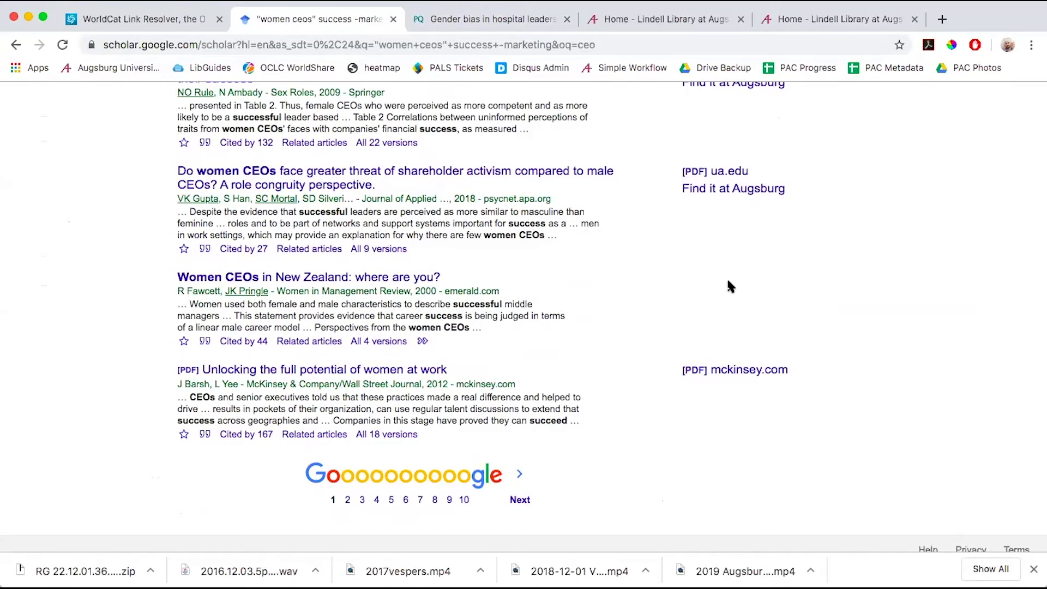
{"action": "left_click", "coordinate": [424, 343]}
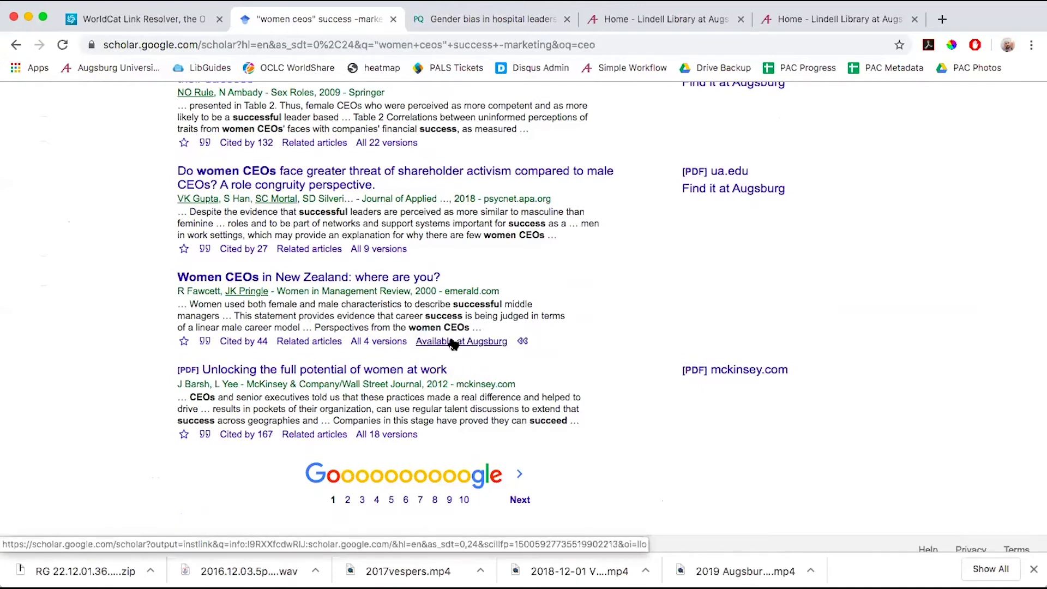
{"action": "left_click", "coordinate": [452, 342]}
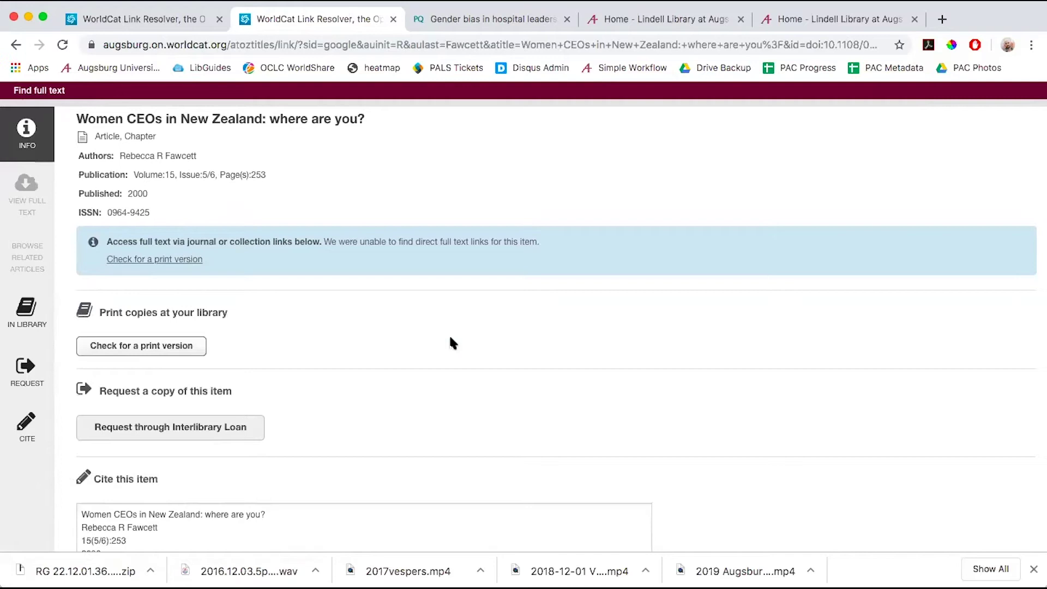
Step: Check for a print version of the New Zealand article and start an Interlibrary Loan request for it
{"action": "left_click", "coordinate": [162, 349]}
{"action": "scroll", "coordinate": [336, 343], "scroll_direction": "down", "scroll_amount": 2}
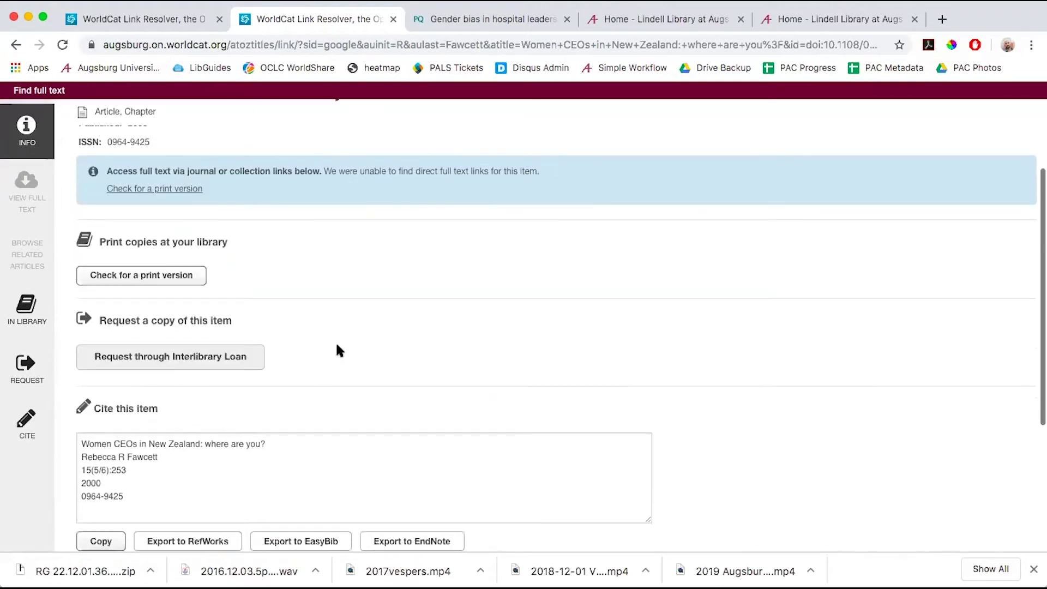
{"action": "left_click", "coordinate": [165, 356]}
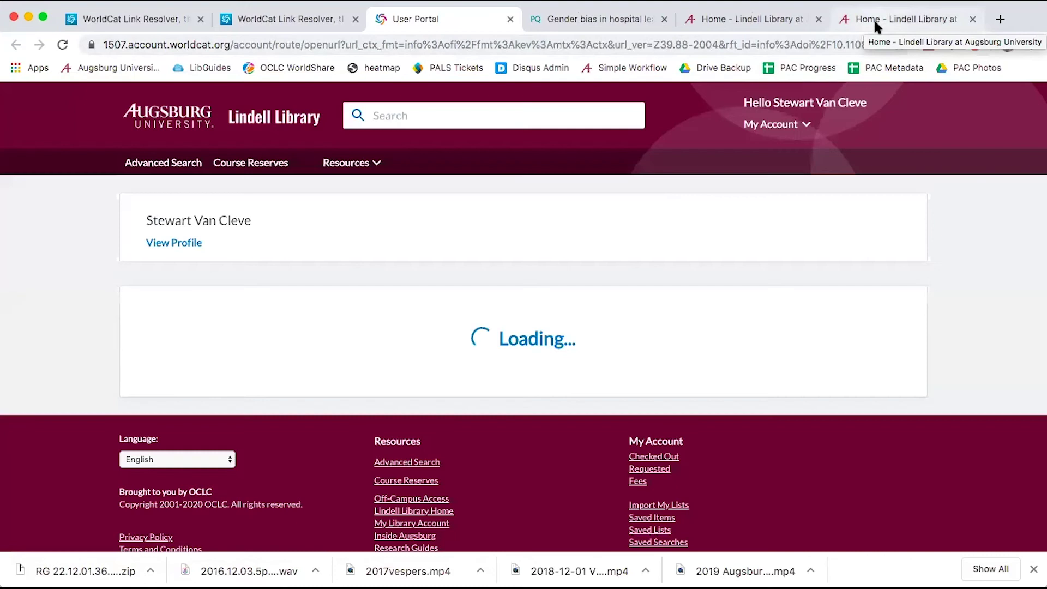
Step: Return to the Lindell Library home page
{"action": "left_click", "coordinate": [874, 18]}
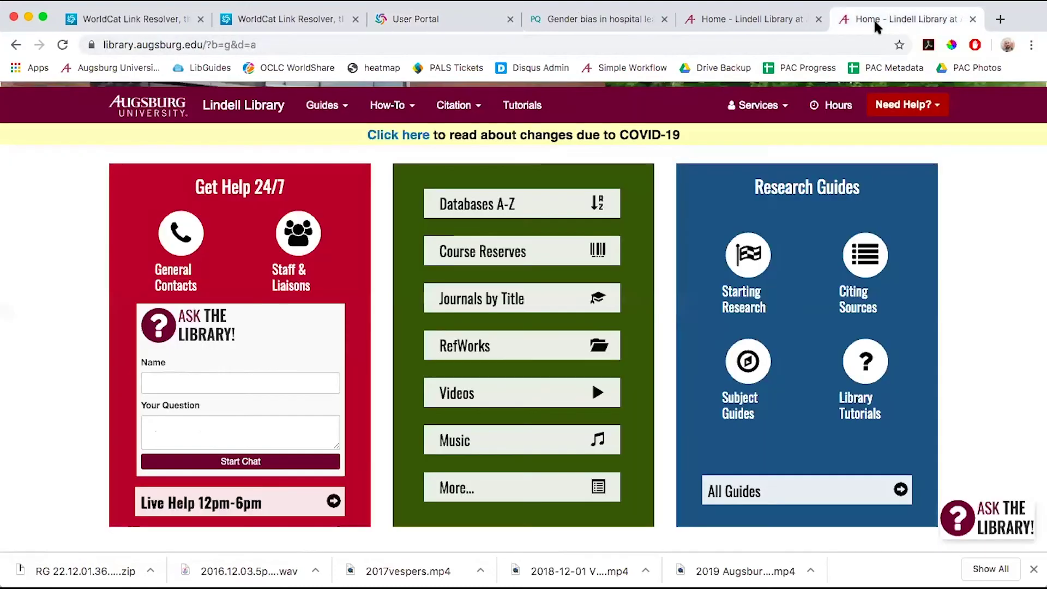
Step: Open Lindell Library's Tutorials page and look through the available tutorials
{"action": "left_click", "coordinate": [516, 106]}
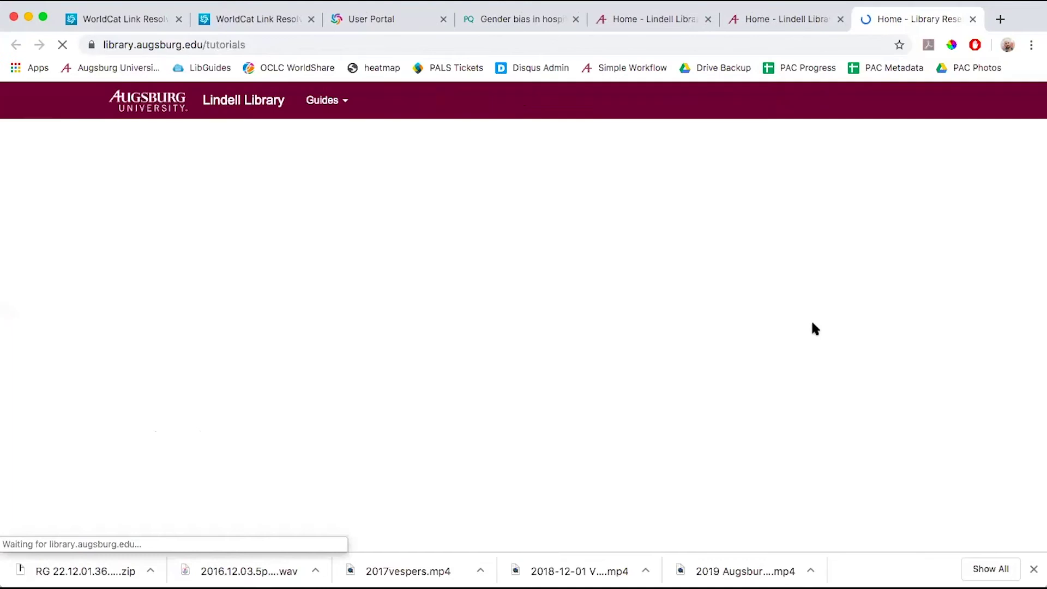
{"action": "scroll", "coordinate": [847, 333], "scroll_direction": "down", "scroll_amount": 10}
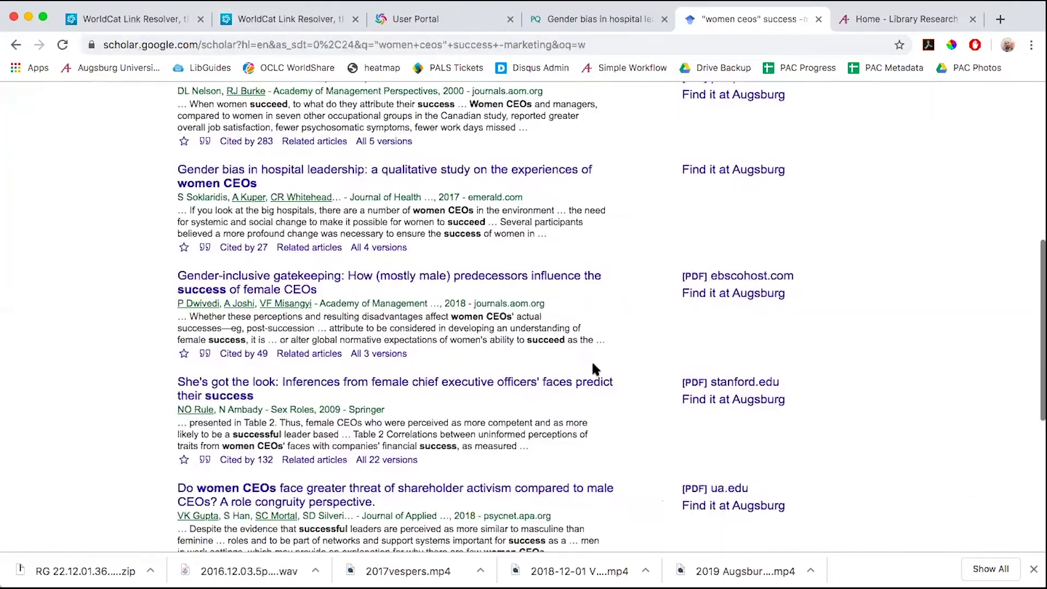
Step: View the citation formats for "Diversity begets diversity?" in the Scholar results, select its APA citation and close the citation window
{"action": "scroll", "coordinate": [591, 360], "scroll_direction": "up", "scroll_amount": 5}
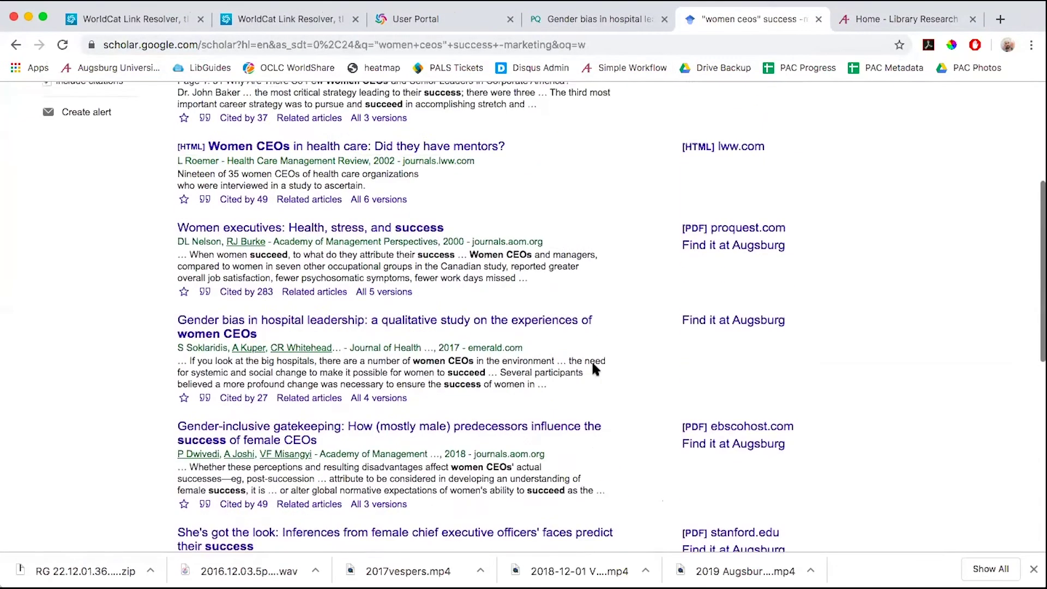
{"action": "scroll", "coordinate": [591, 369], "scroll_direction": "up", "scroll_amount": 3}
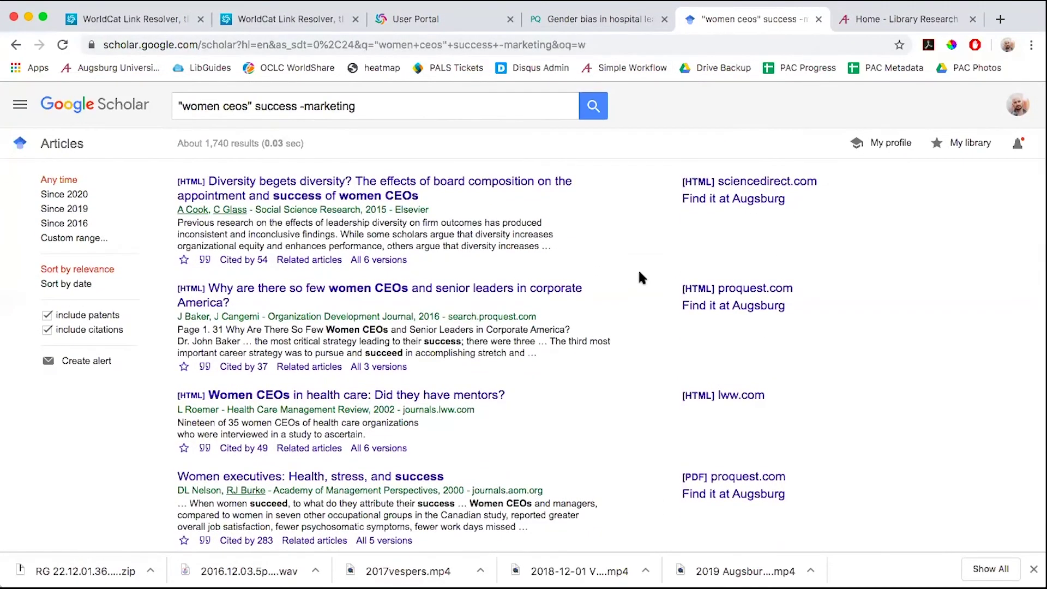
{"action": "left_click", "coordinate": [204, 260]}
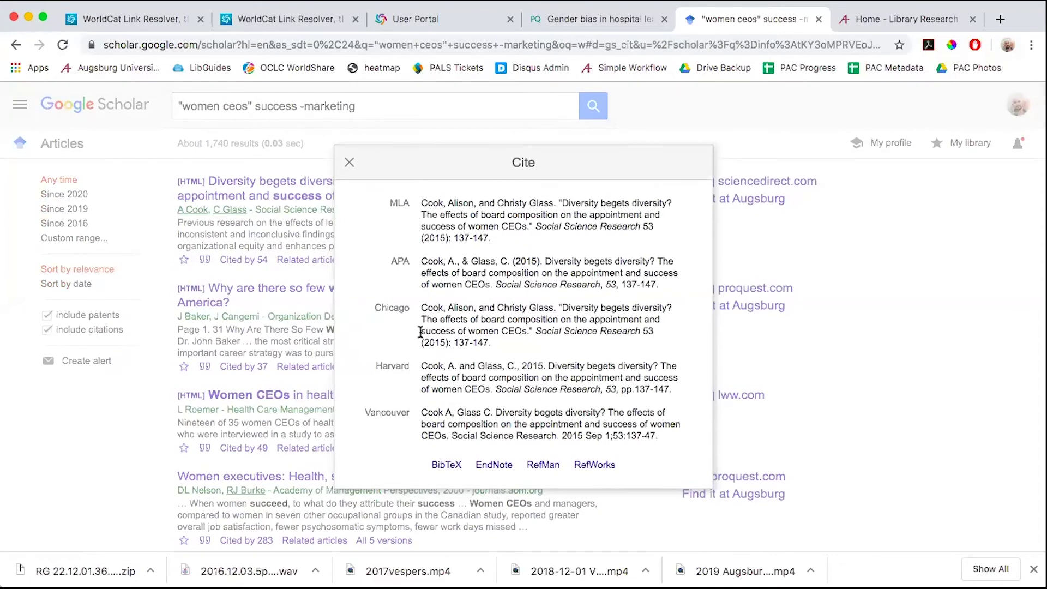
{"action": "left_click", "coordinate": [423, 262]}
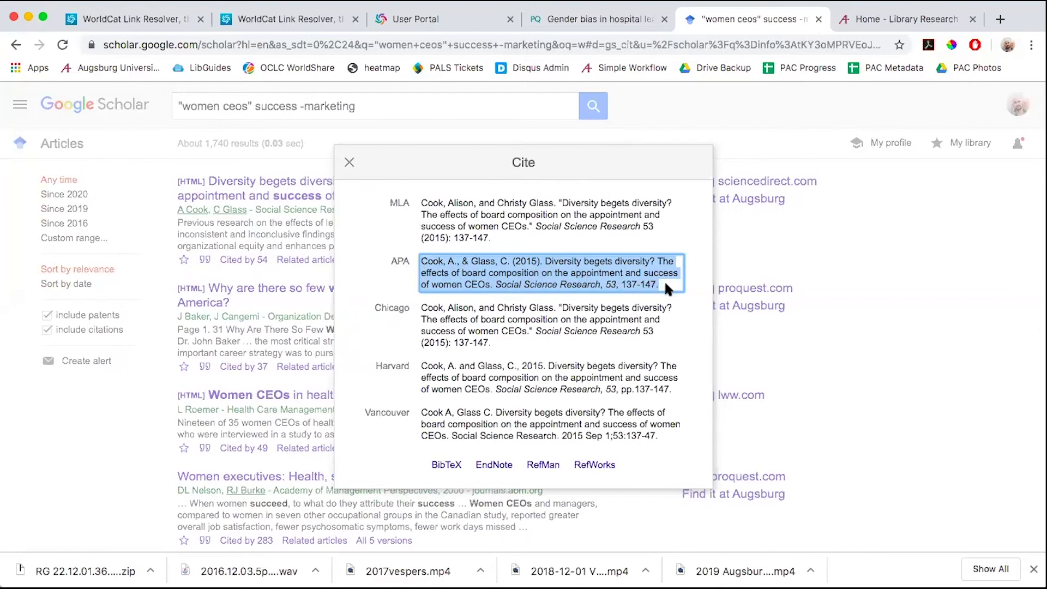
{"action": "left_click", "coordinate": [839, 312]}
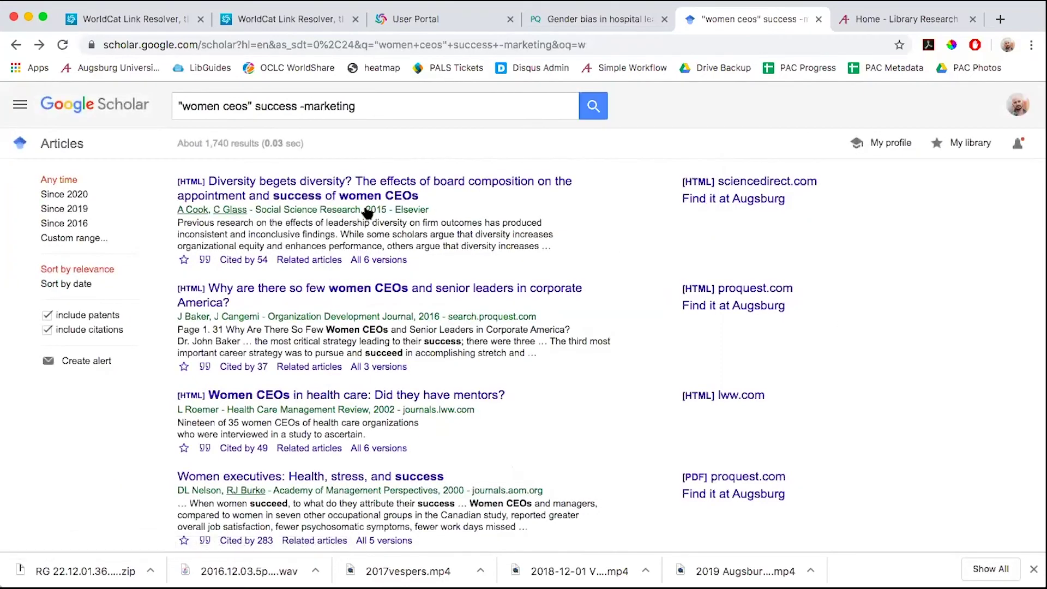
Step: Review the articles that cite "Diversity begets diversity?" and return to the "women ceos" search results
{"action": "scroll", "coordinate": [644, 226], "scroll_direction": "down", "scroll_amount": 1}
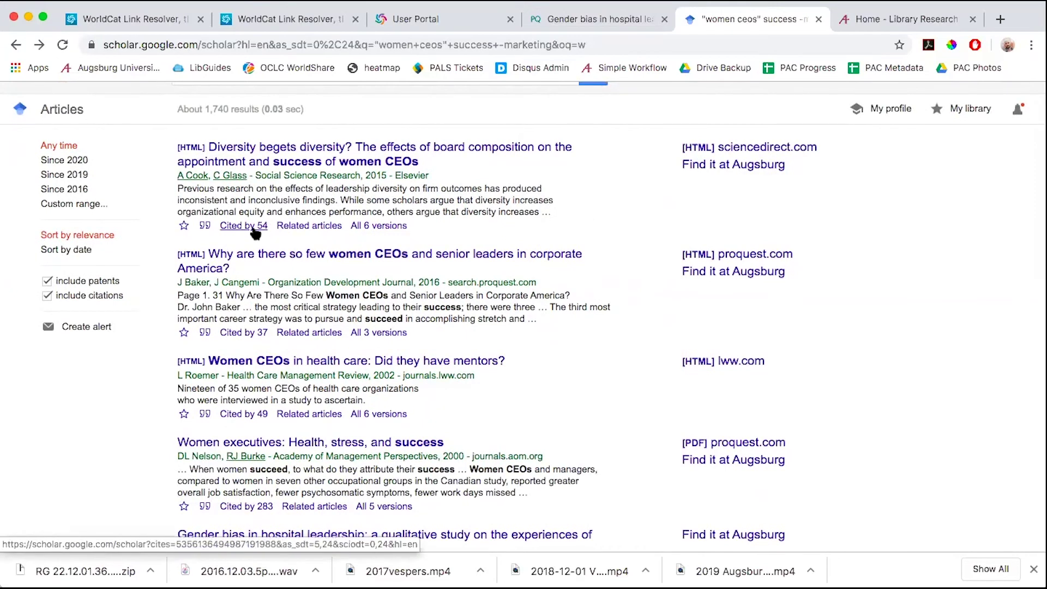
{"action": "scroll", "coordinate": [255, 232], "scroll_direction": "down", "scroll_amount": 1}
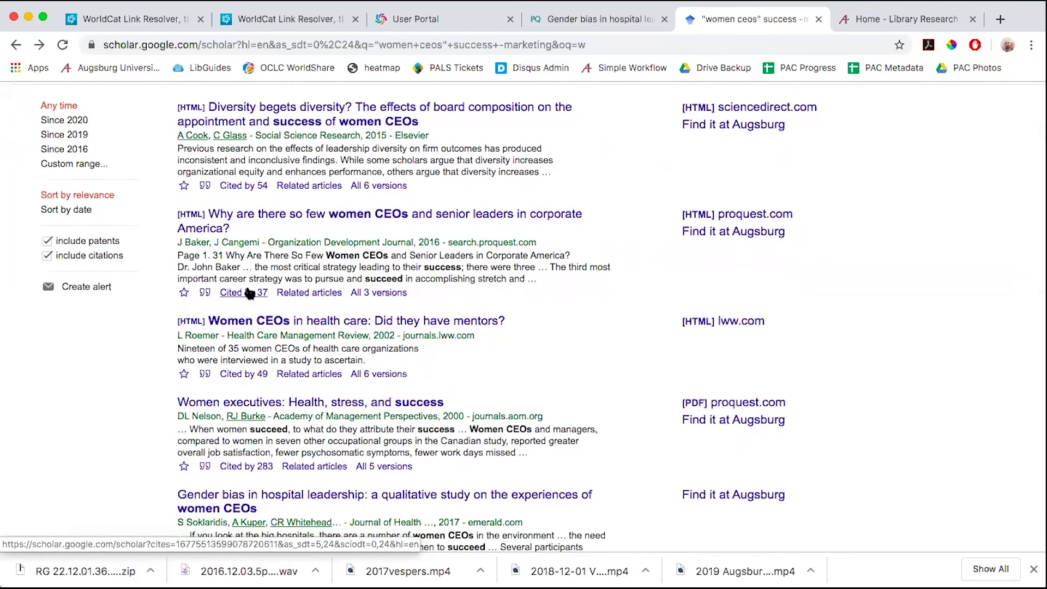
{"action": "scroll", "coordinate": [249, 293], "scroll_direction": "up", "scroll_amount": 1}
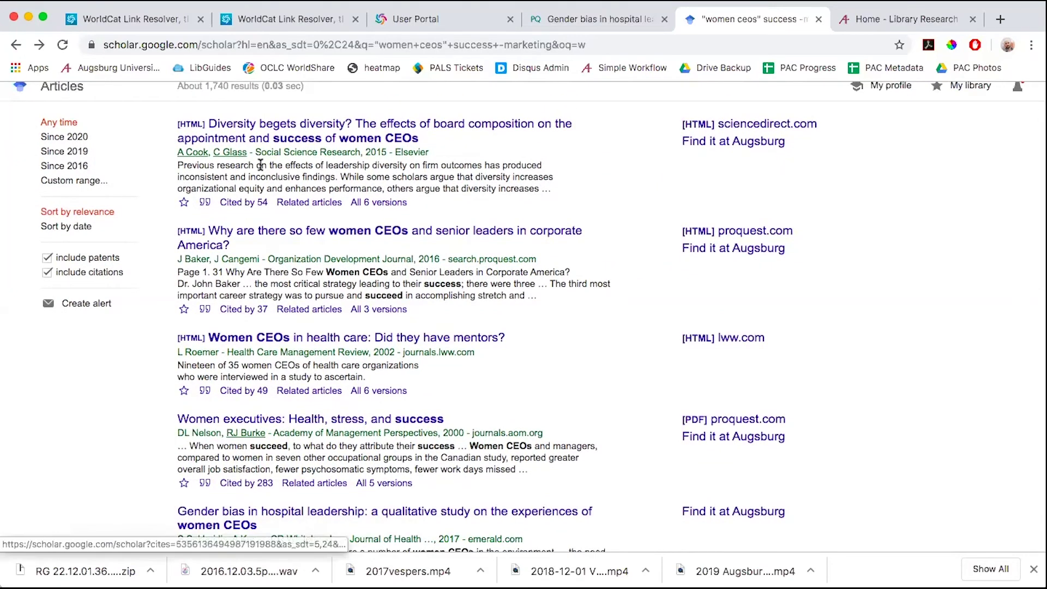
{"action": "scroll", "coordinate": [271, 202], "scroll_direction": "up", "scroll_amount": 1}
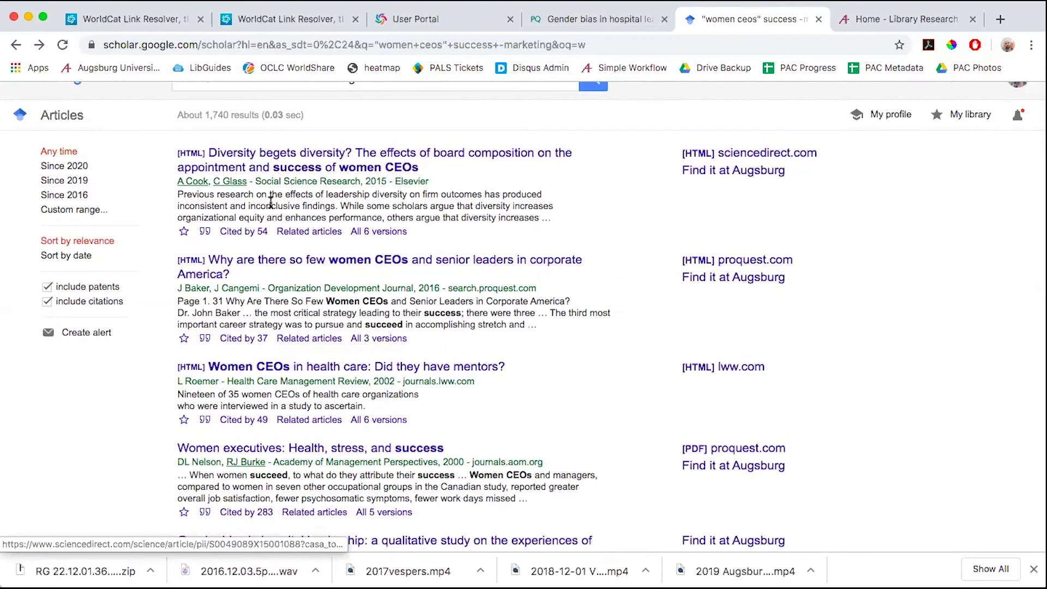
{"action": "left_click", "coordinate": [244, 234]}
{"action": "scroll", "coordinate": [643, 283], "scroll_direction": "down", "scroll_amount": 3}
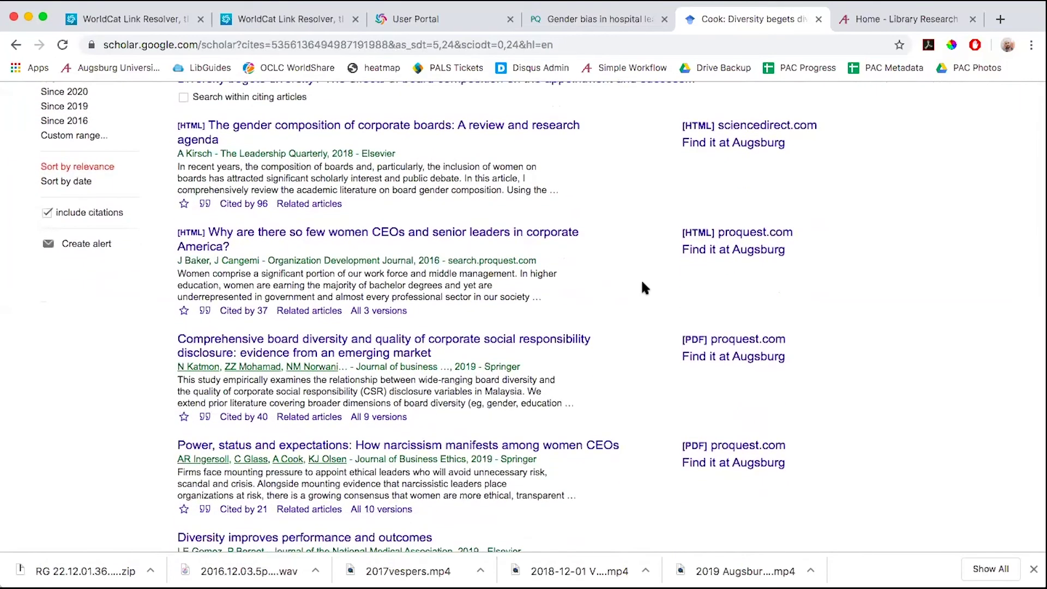
{"action": "key", "text": "super+bracketleft"}
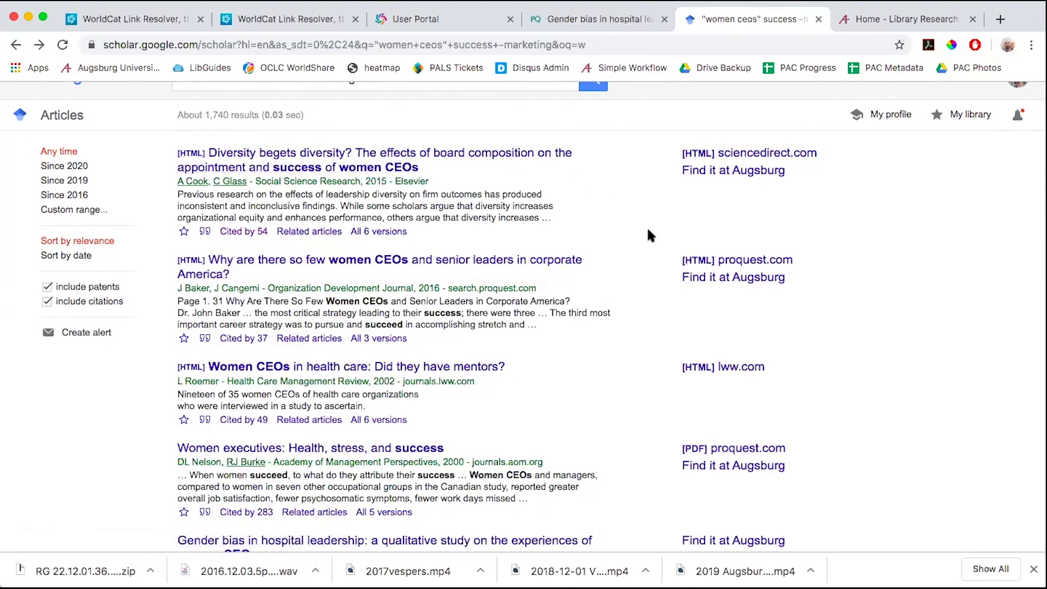
Step: Highlight the start of the Scholar query "women ceos" success -marketing, leaving the search unchanged
{"action": "scroll", "coordinate": [614, 257], "scroll_direction": "up", "scroll_amount": 2}
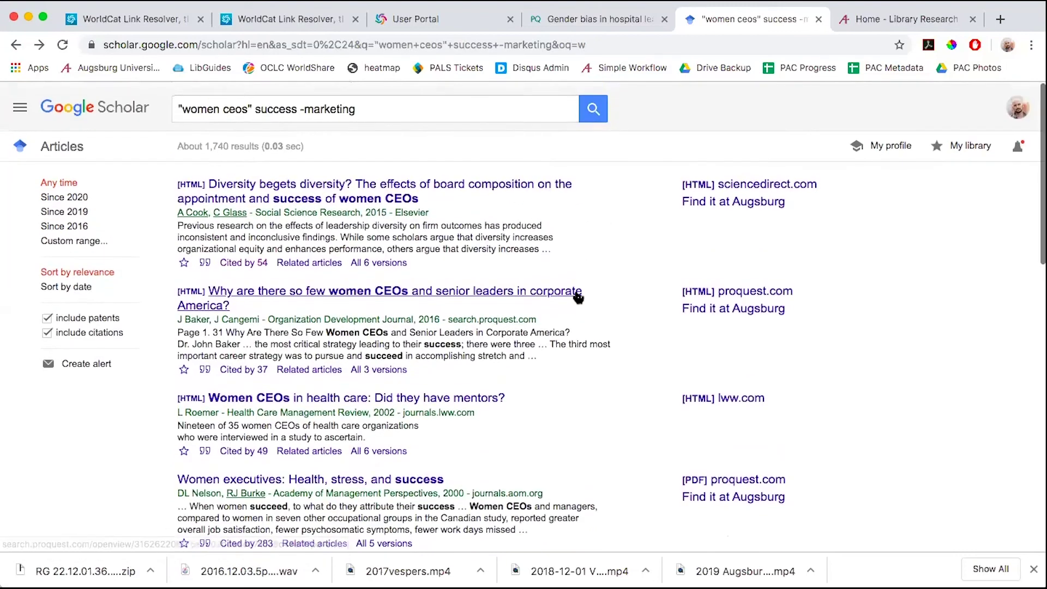
{"action": "left_click_drag", "start_coordinate": [180, 106], "coordinate": [322, 106]}
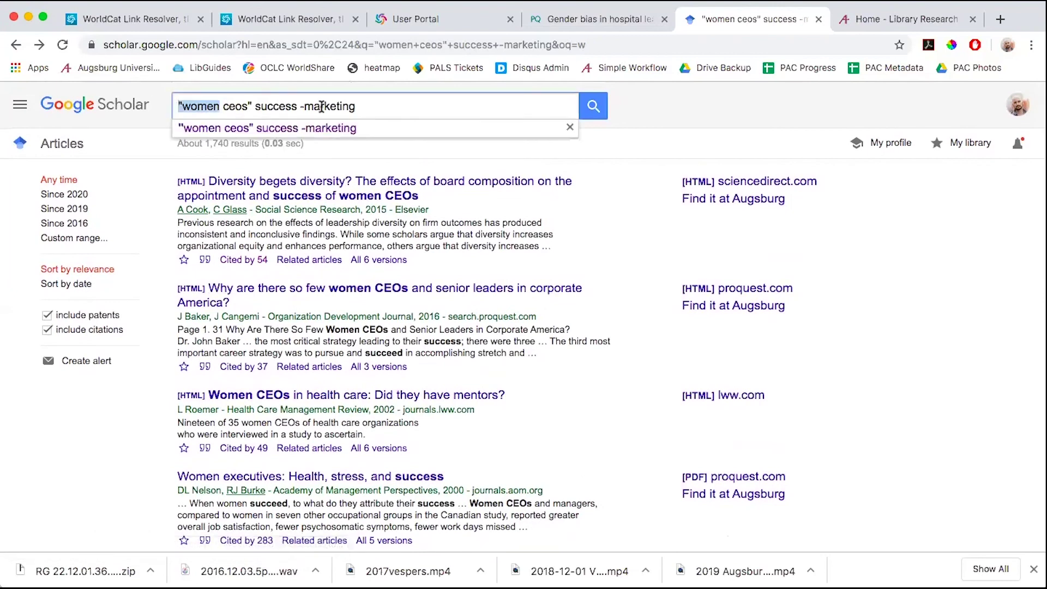
{"action": "left_click", "coordinate": [600, 220]}
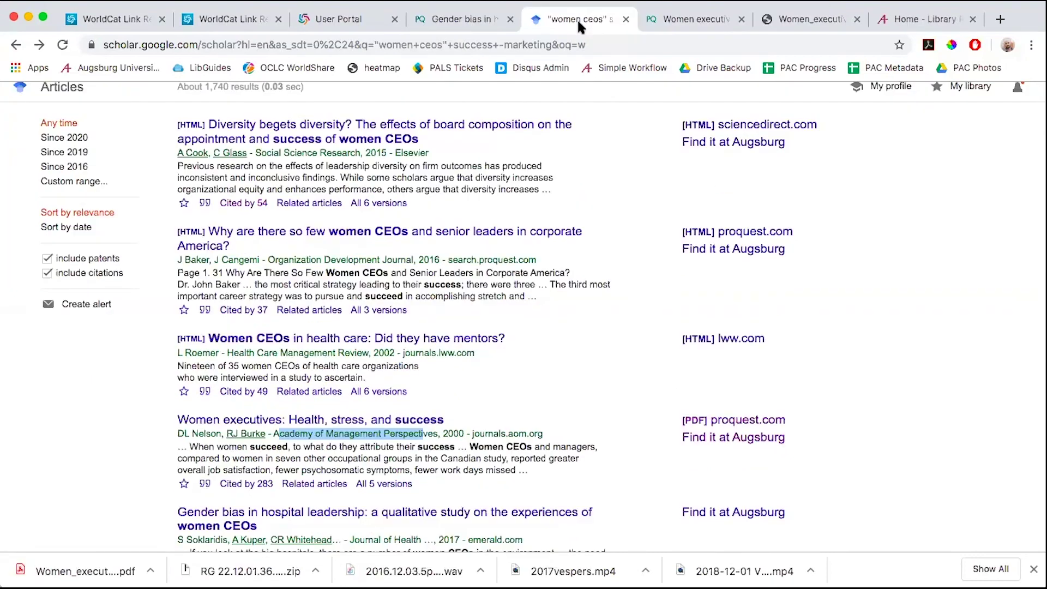
Step: Switch back to the Lindell Library tutorials page and go to the library's home page
{"action": "left_click", "coordinate": [912, 15]}
{"action": "scroll", "coordinate": [853, 221], "scroll_direction": "up", "scroll_amount": 10}
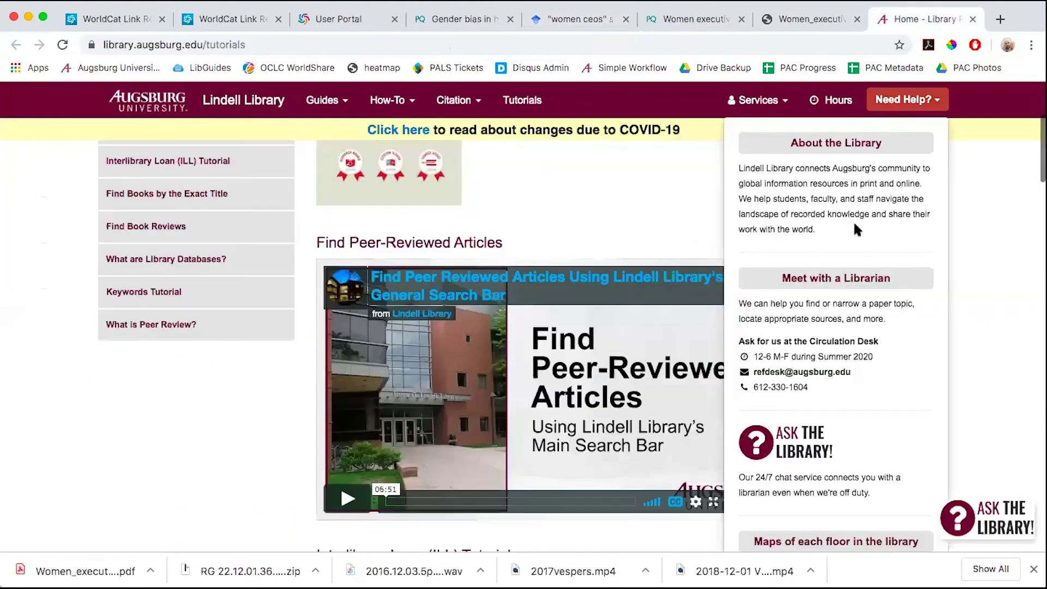
{"action": "left_click", "coordinate": [240, 108]}
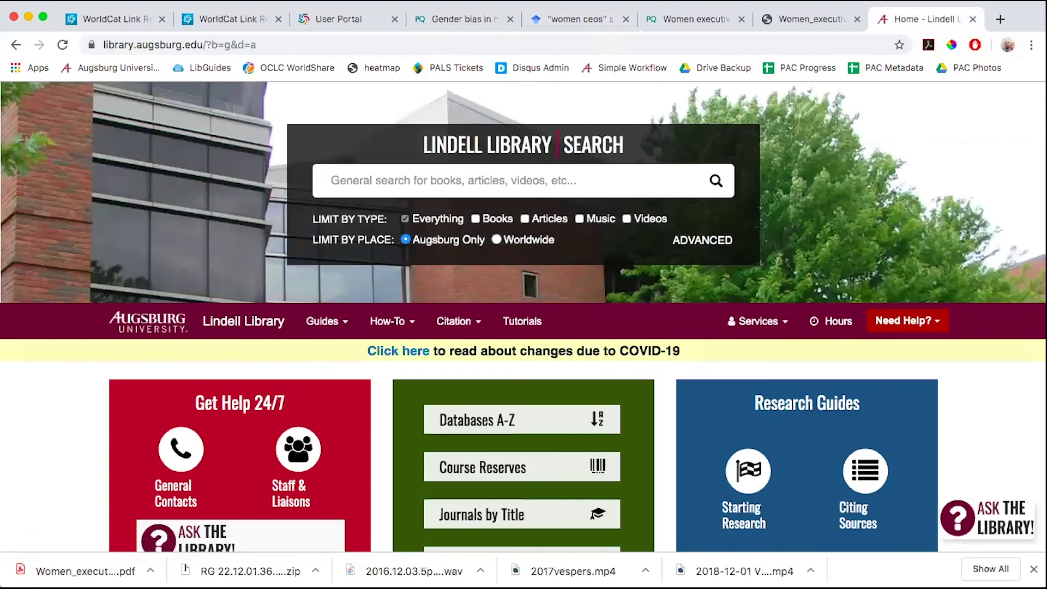
Step: View the General Contacts page from the library's Get Help 24/7 section, then close it
{"action": "scroll", "coordinate": [79, 247], "scroll_direction": "down", "scroll_amount": 4}
{"action": "scroll", "coordinate": [79, 247], "scroll_direction": "down", "scroll_amount": 1}
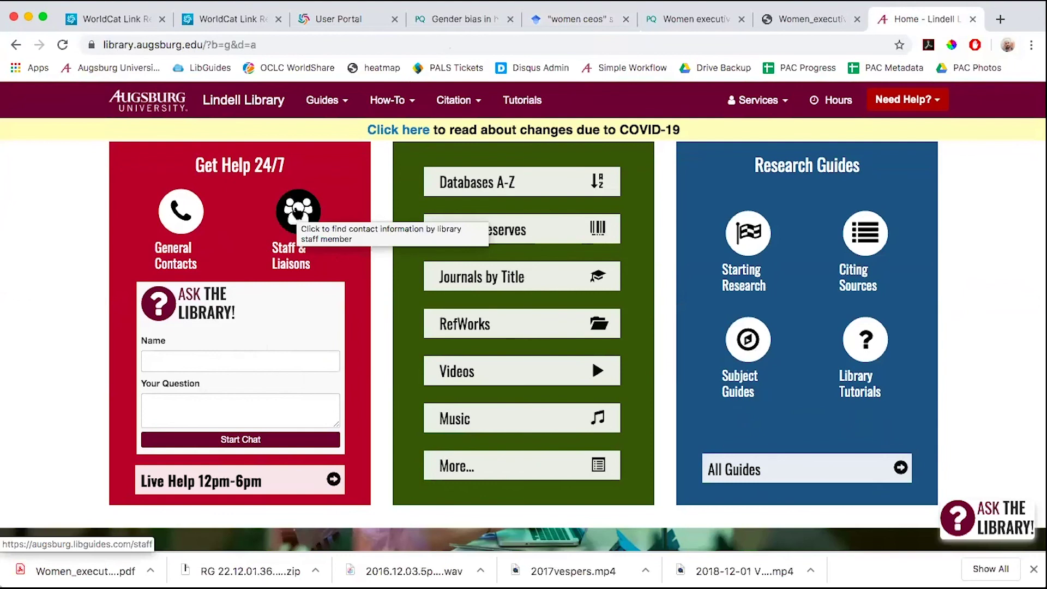
{"action": "left_click", "coordinate": [177, 218]}
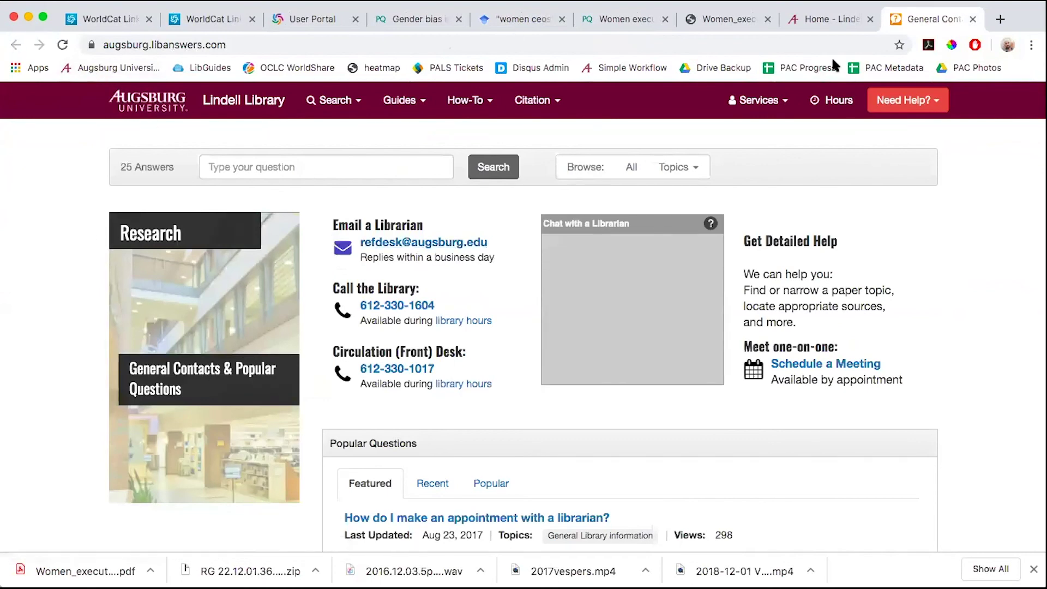
{"action": "left_click", "coordinate": [973, 21]}
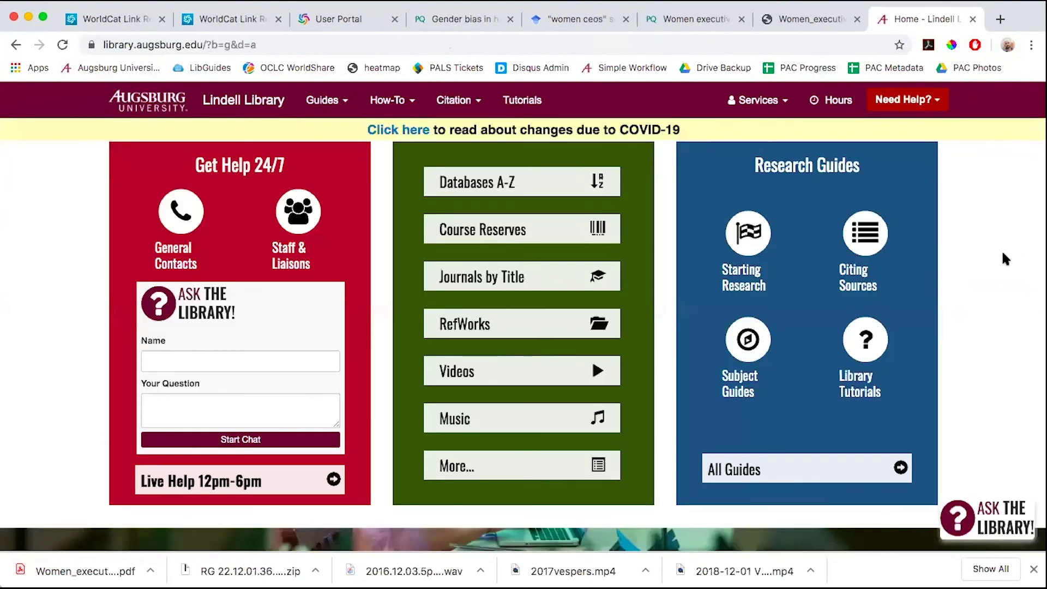